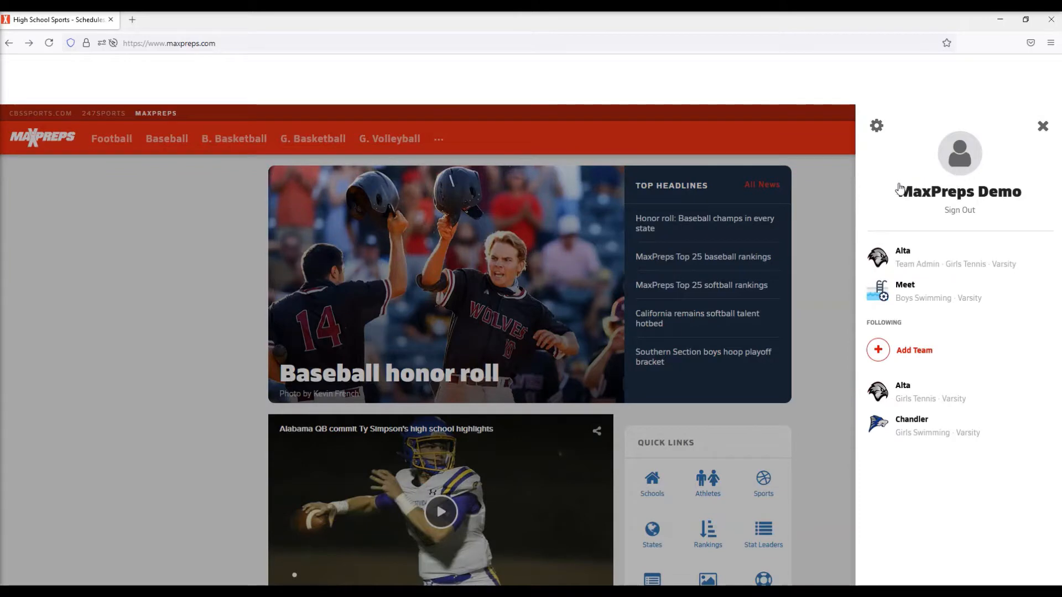
- Open the Alta girls varsity tennis schedule and start adding a new dual match
{"action": "left_click", "coordinate": [902, 256]}
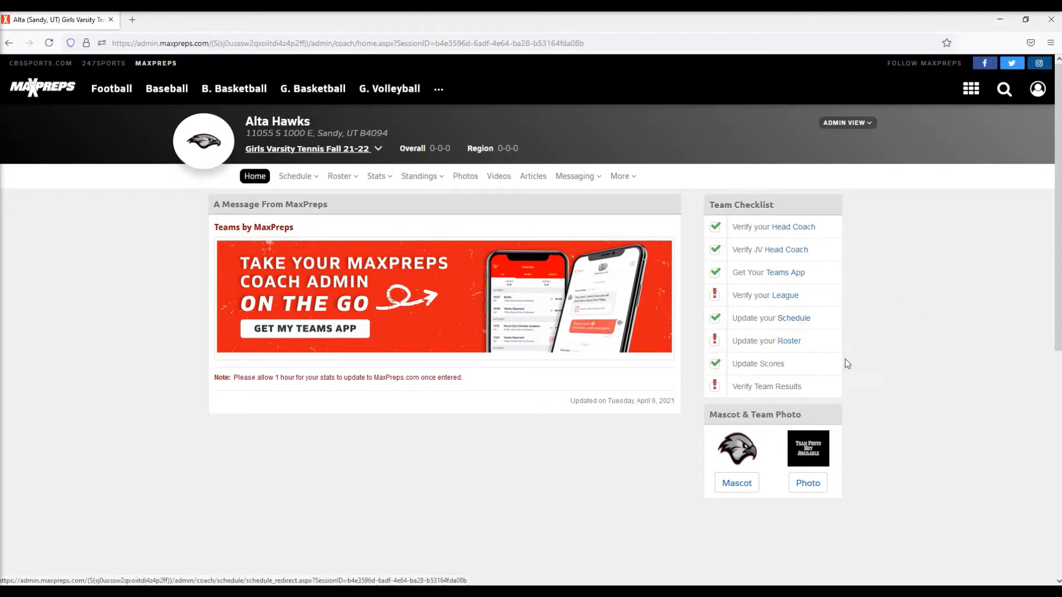
{"action": "left_click", "coordinate": [791, 319]}
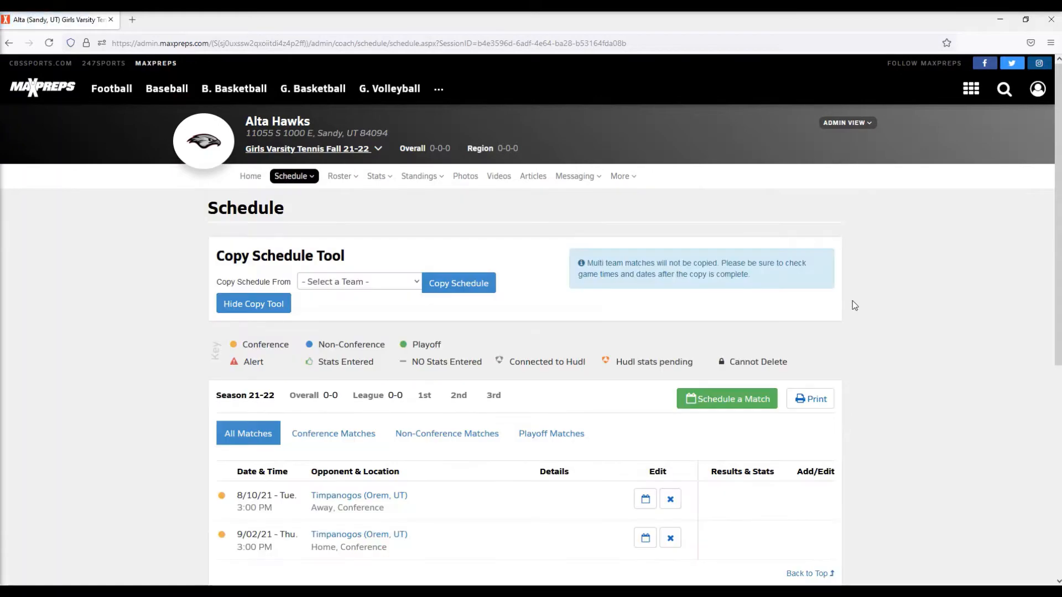
{"action": "scroll", "coordinate": [852, 300], "scroll_direction": "down", "scroll_amount": 2}
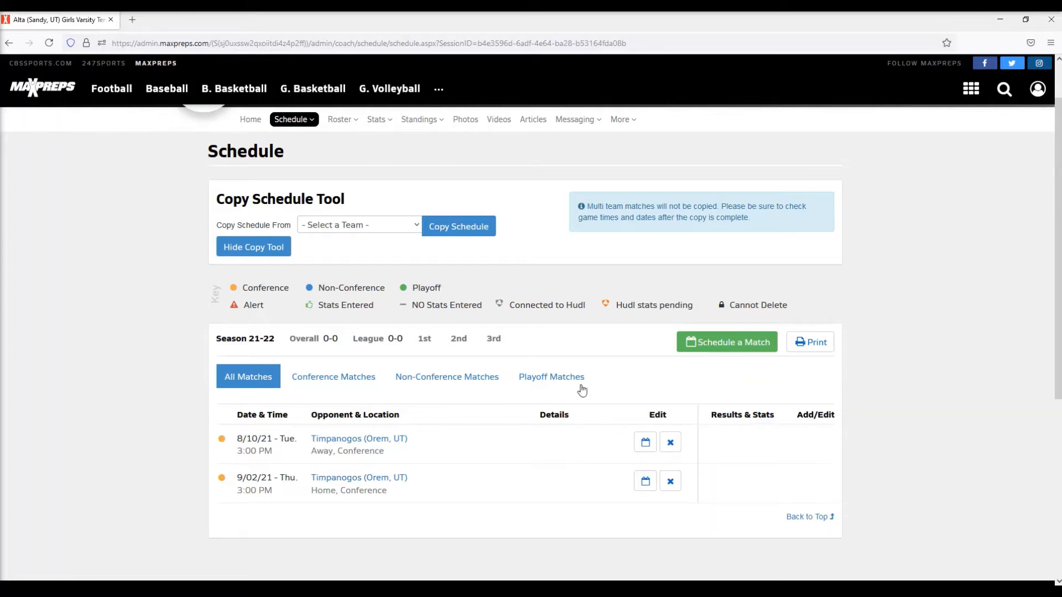
{"action": "left_click", "coordinate": [749, 342]}
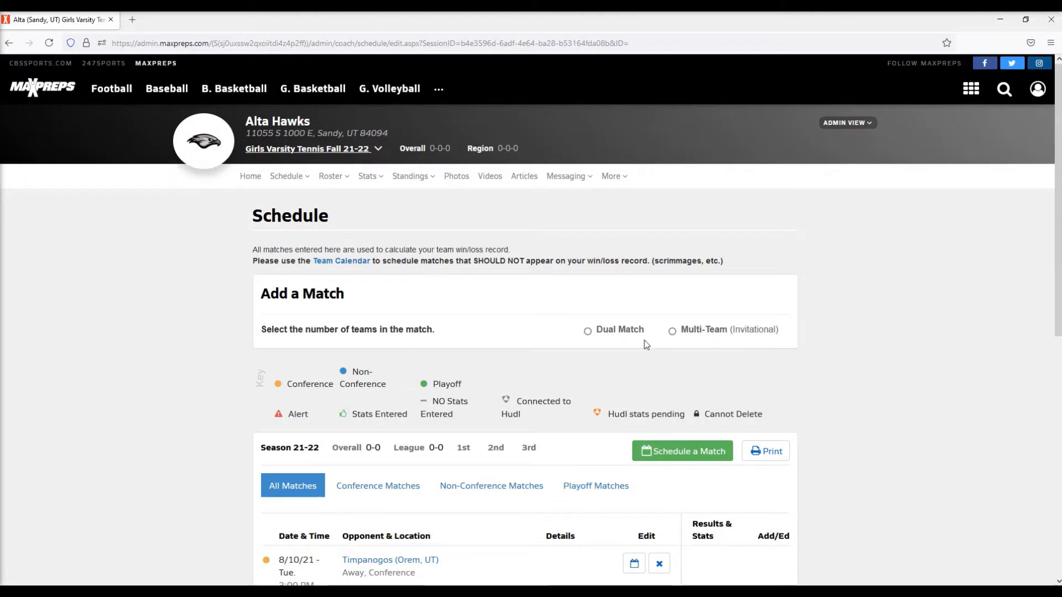
{"action": "left_click", "coordinate": [587, 331]}
{"action": "left_click", "coordinate": [786, 367]}
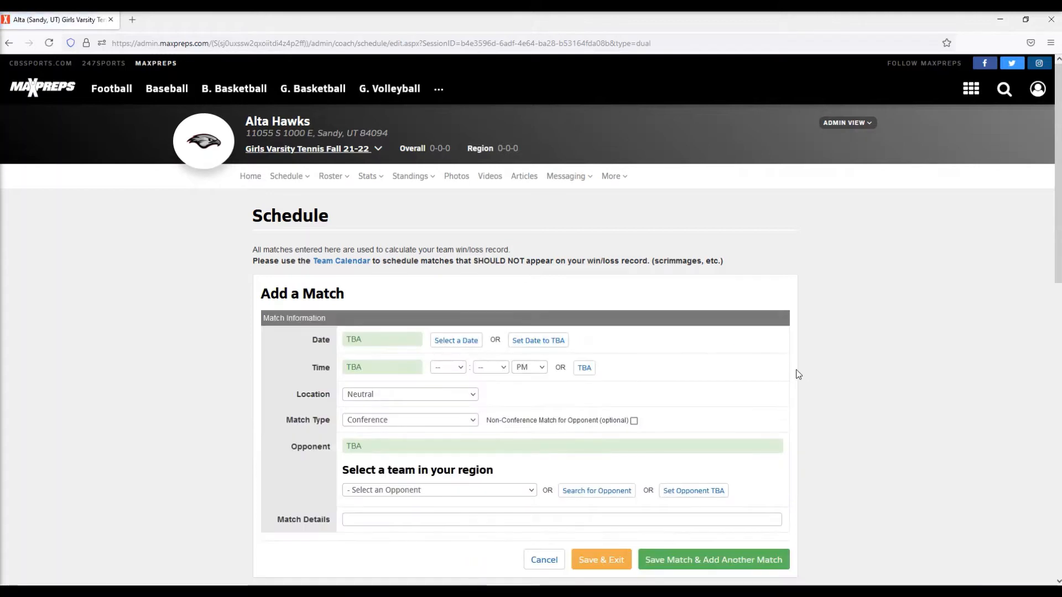
- Set the match date to 08/06/2021 and the start time to 3:00 PM
{"action": "left_click", "coordinate": [465, 341]}
{"action": "left_click", "coordinate": [455, 340]}
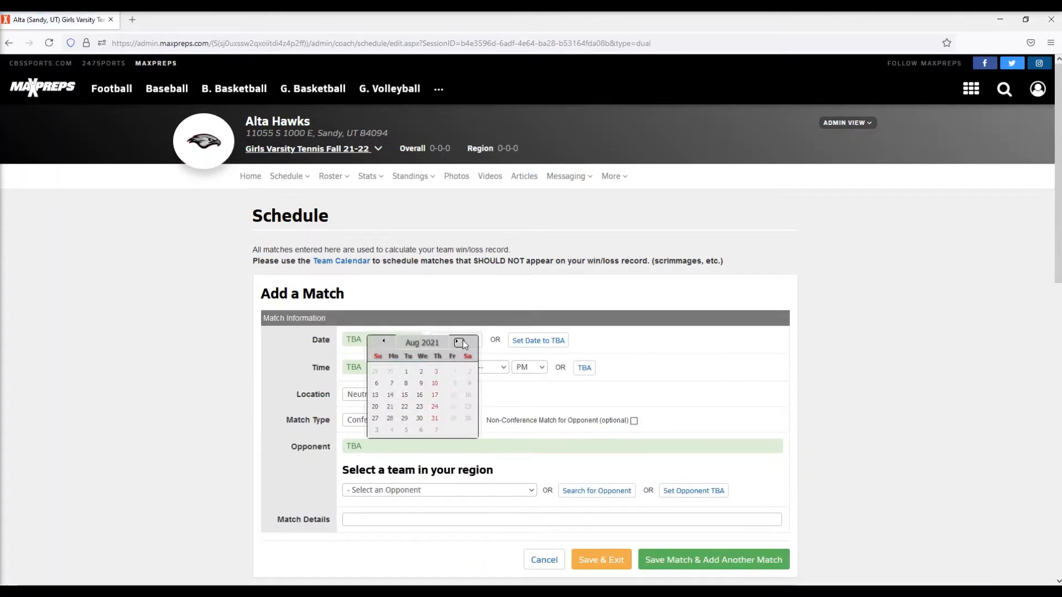
{"action": "left_click", "coordinate": [454, 372]}
{"action": "left_click", "coordinate": [448, 367]}
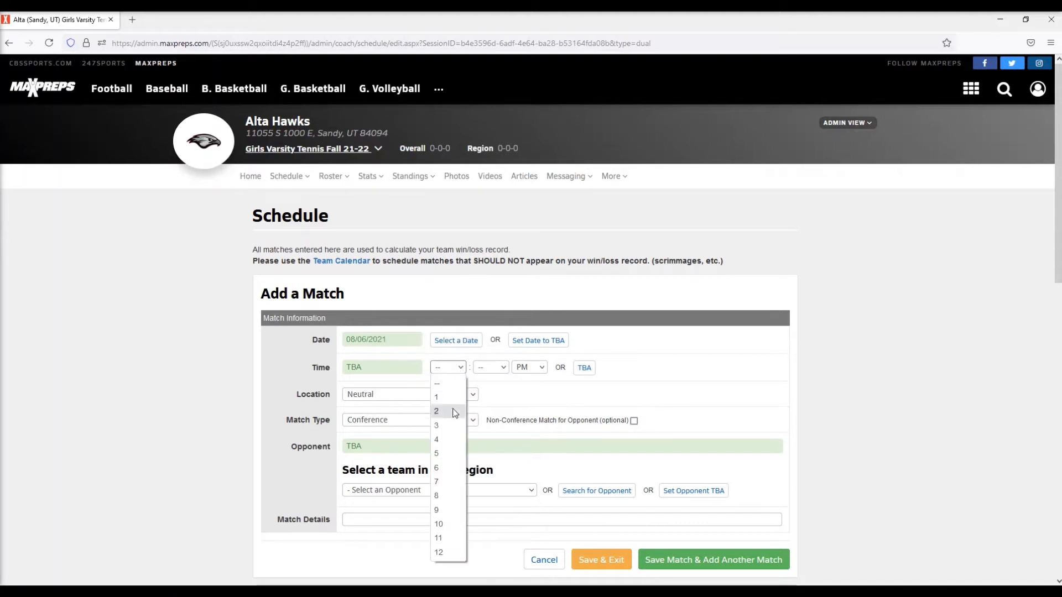
{"action": "left_click", "coordinate": [455, 430]}
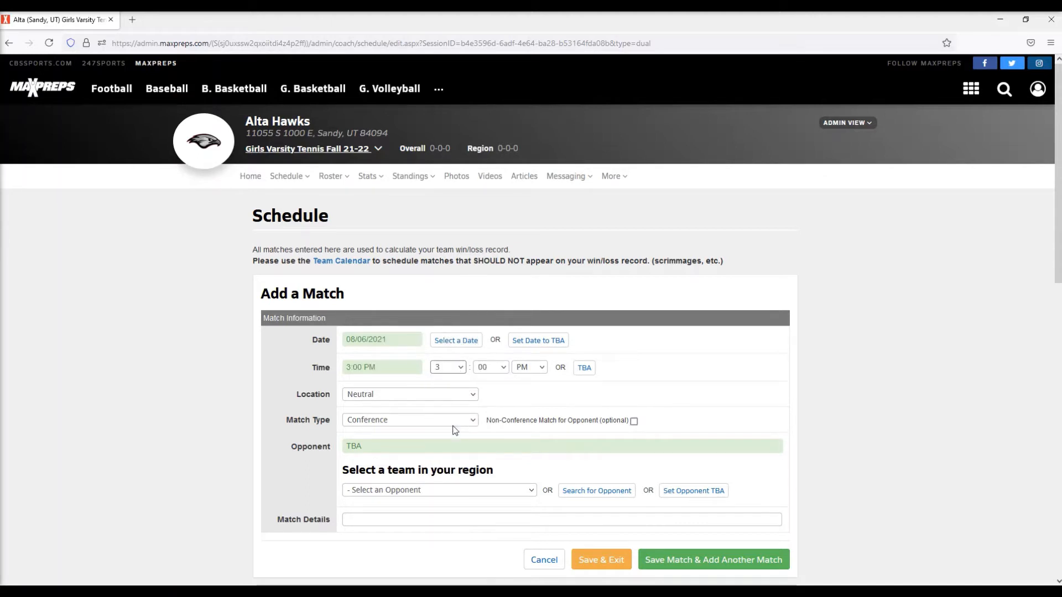
- Set the match location to Home and the match type to Non-Conference
{"action": "left_click", "coordinate": [464, 395]}
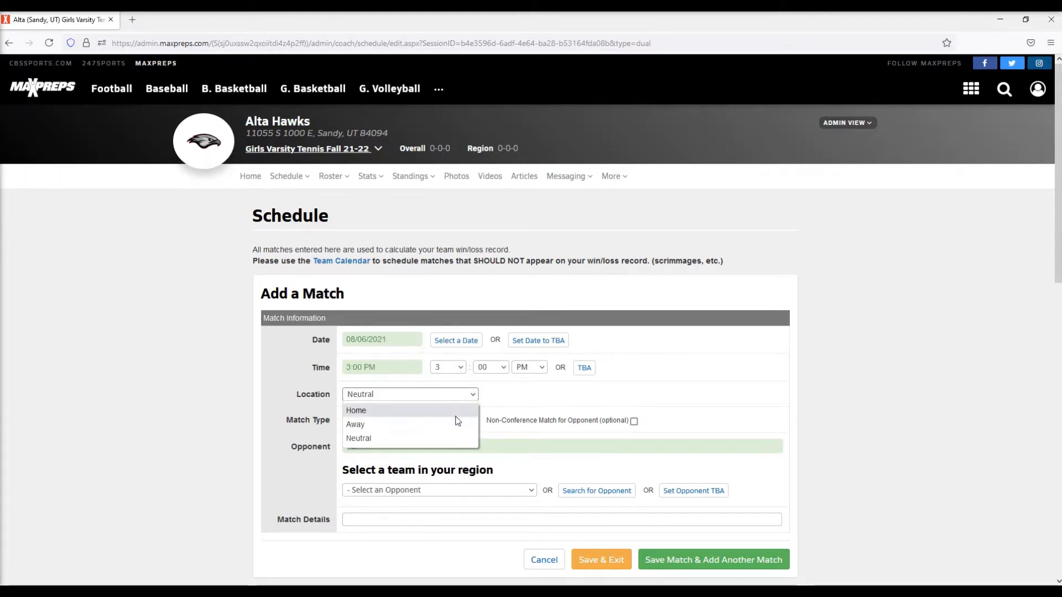
{"action": "left_click", "coordinate": [458, 410]}
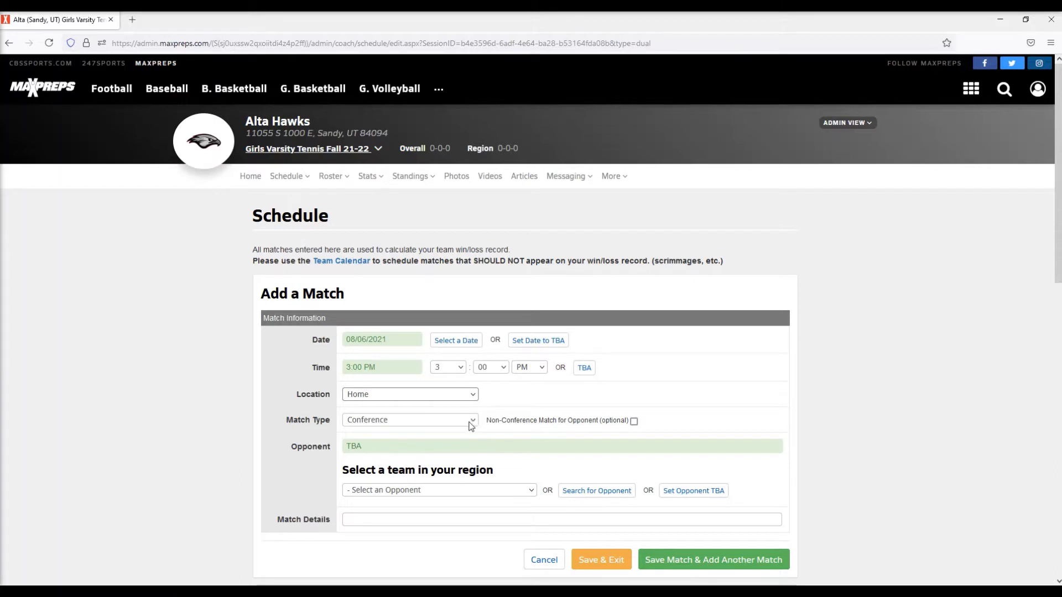
{"action": "left_click", "coordinate": [464, 424]}
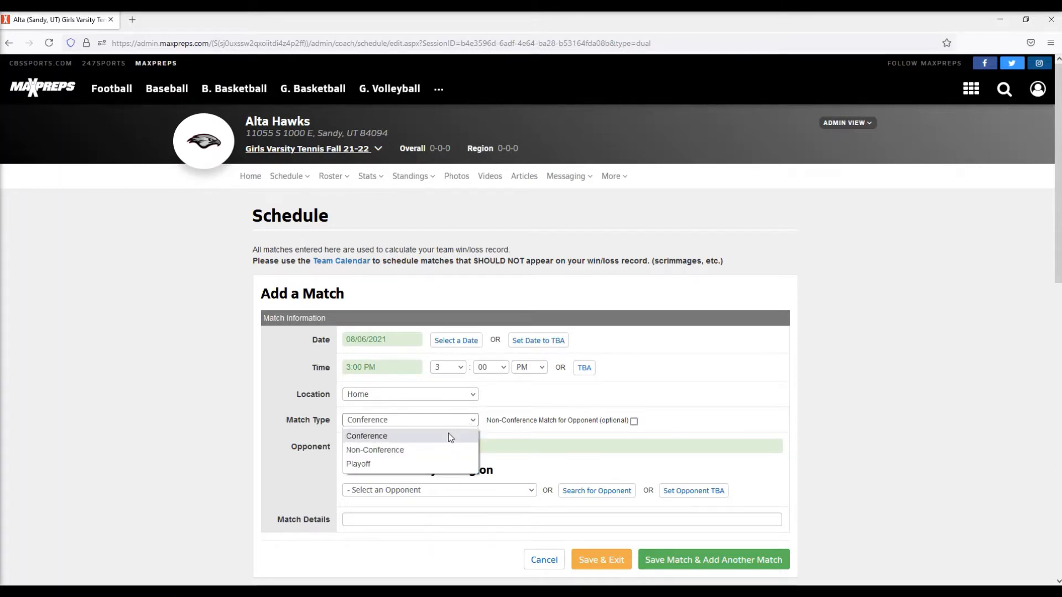
{"action": "left_click", "coordinate": [451, 436]}
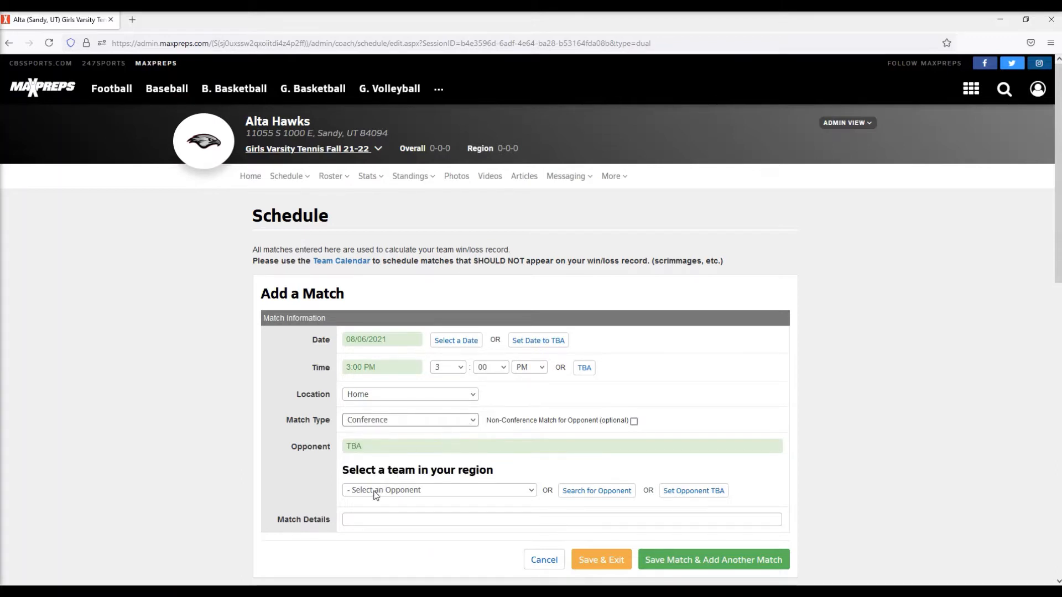
{"action": "left_click", "coordinate": [446, 489]}
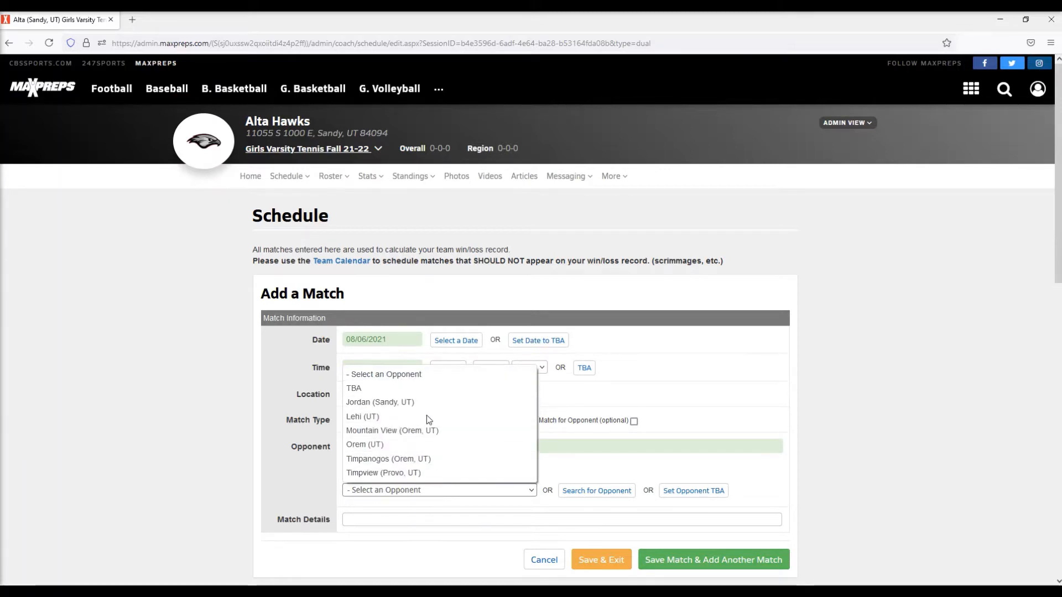
{"action": "left_click", "coordinate": [308, 477]}
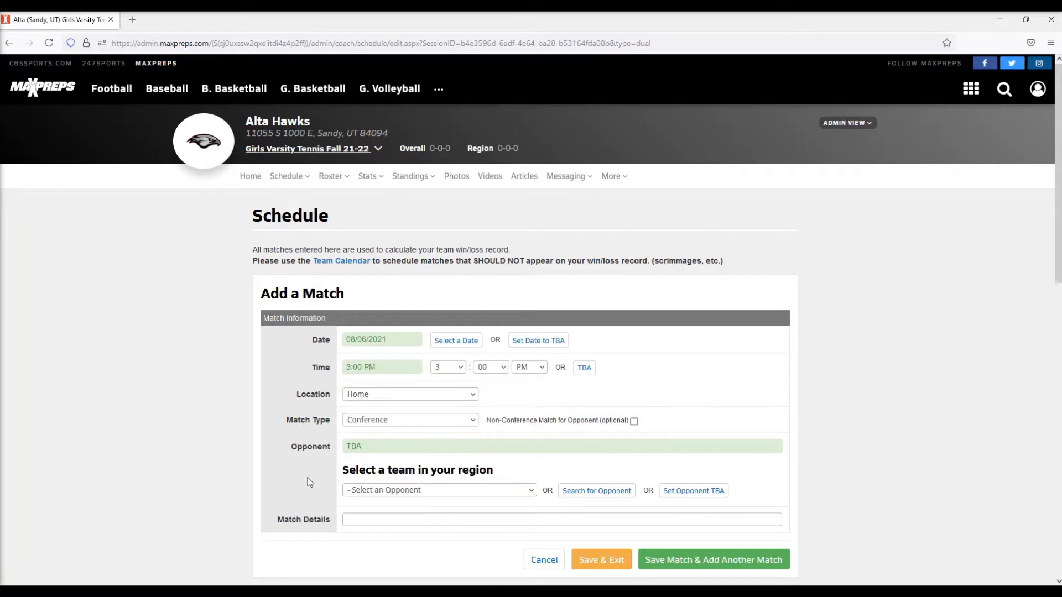
{"action": "left_click", "coordinate": [392, 421]}
{"action": "left_click", "coordinate": [399, 451]}
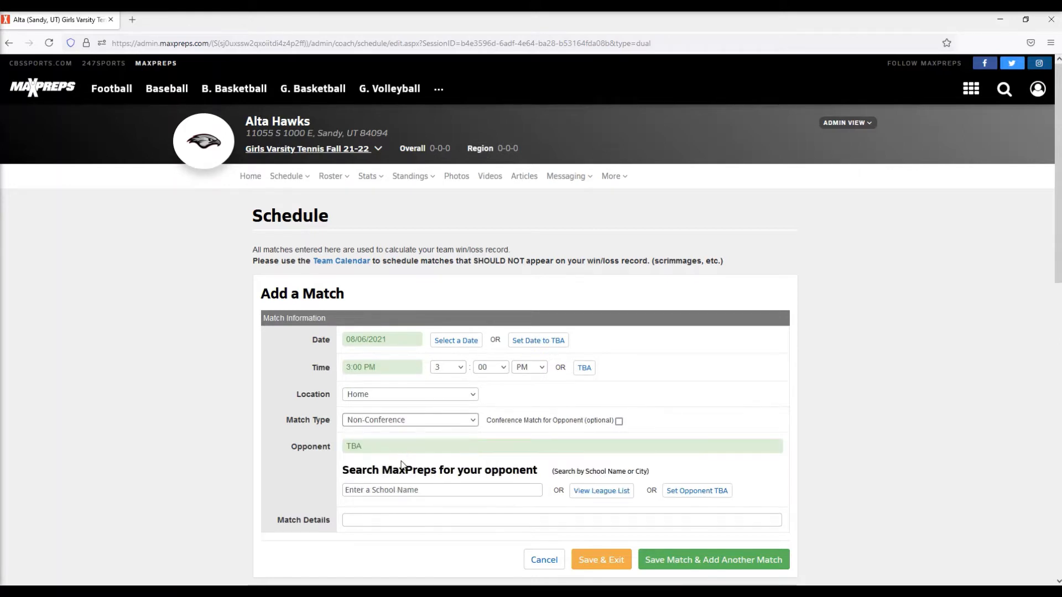
- Search for ogden, choose Ogden (UT) as the opponent, and save the match
{"action": "left_click", "coordinate": [406, 489]}
{"action": "type", "text": "o"}
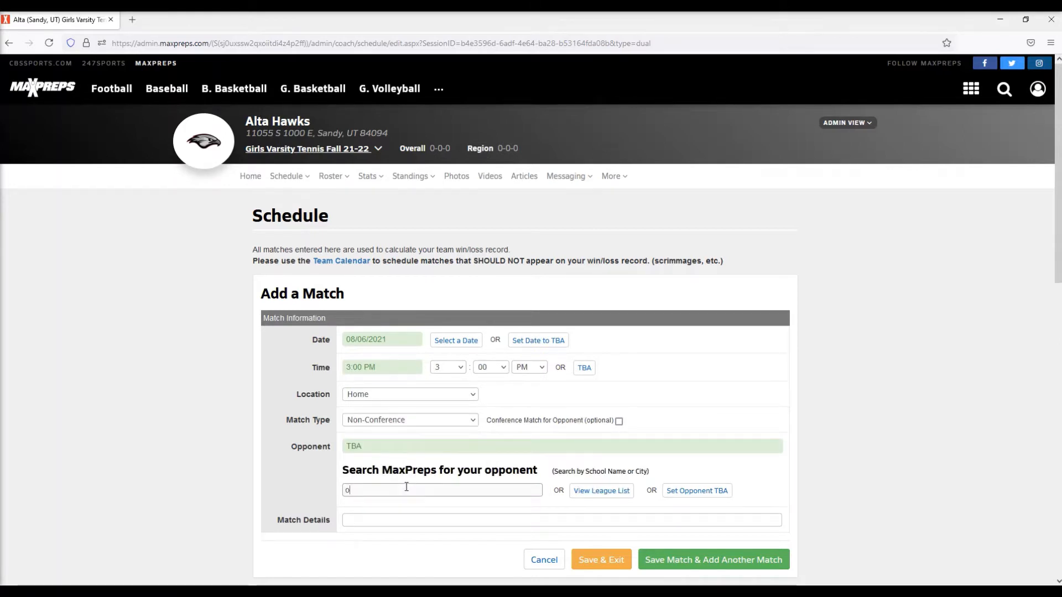
{"action": "type", "text": "gden"}
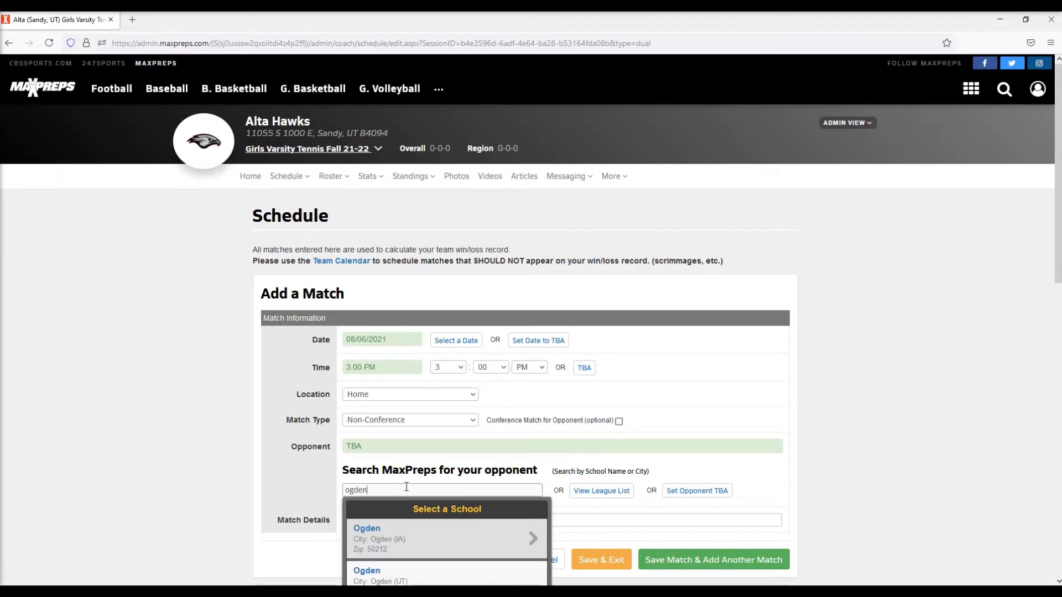
{"action": "scroll", "coordinate": [407, 487], "scroll_direction": "down", "scroll_amount": 1}
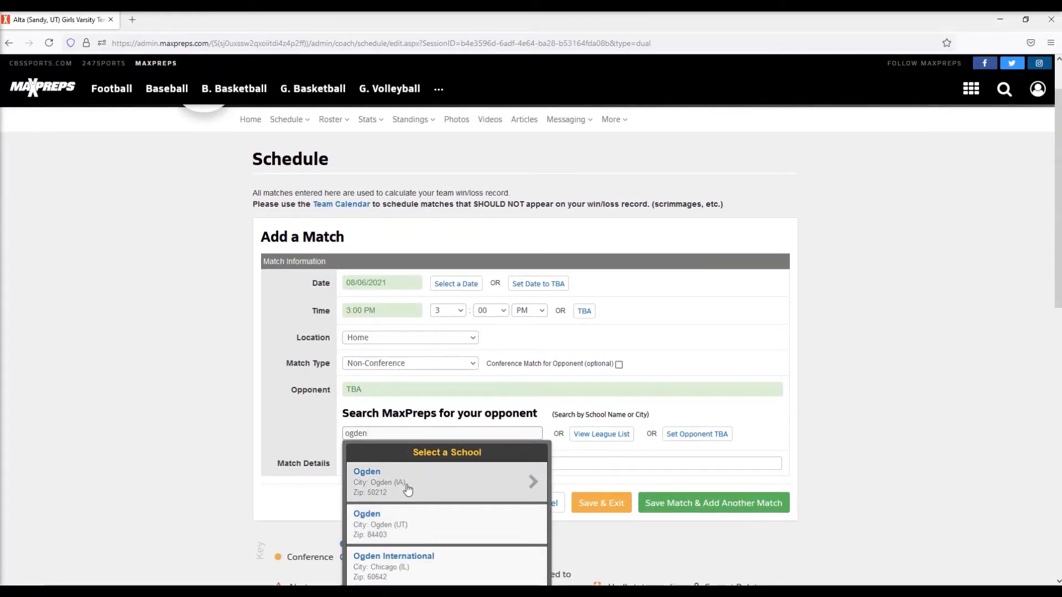
{"action": "left_click", "coordinate": [410, 526]}
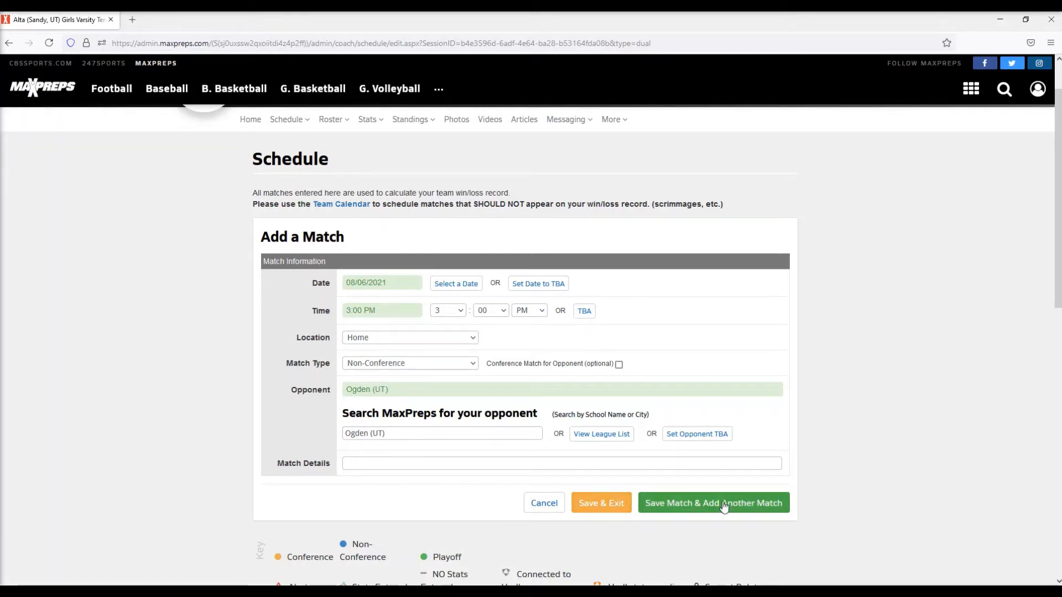
{"action": "left_click", "coordinate": [612, 509]}
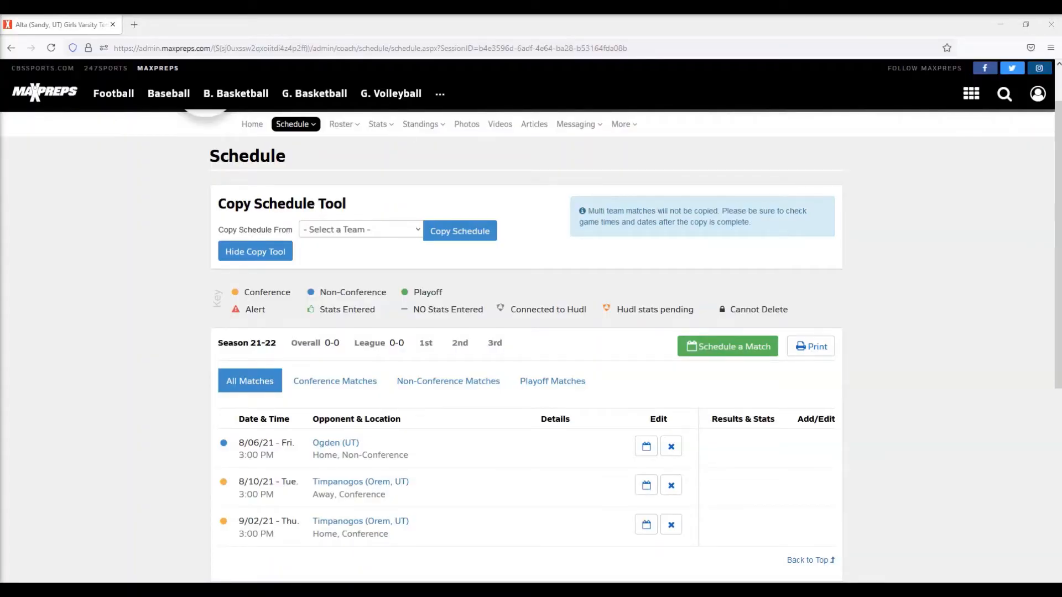
- Start a new multi-team match and join the existing Test Invitational 2 match
{"action": "left_click", "coordinate": [735, 356]}
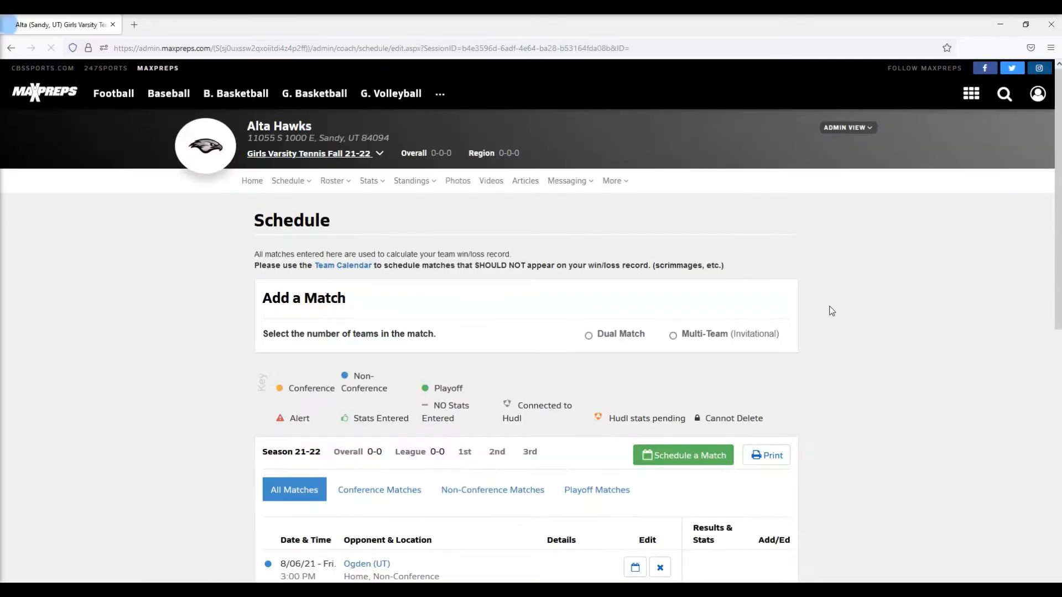
{"action": "left_click", "coordinate": [673, 335]}
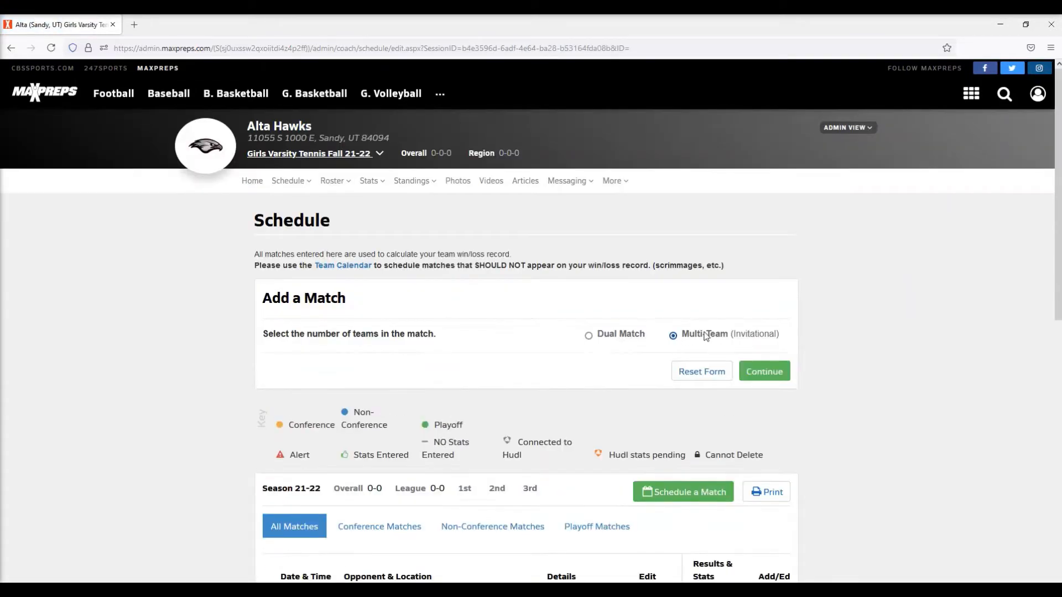
{"action": "left_click", "coordinate": [775, 374]}
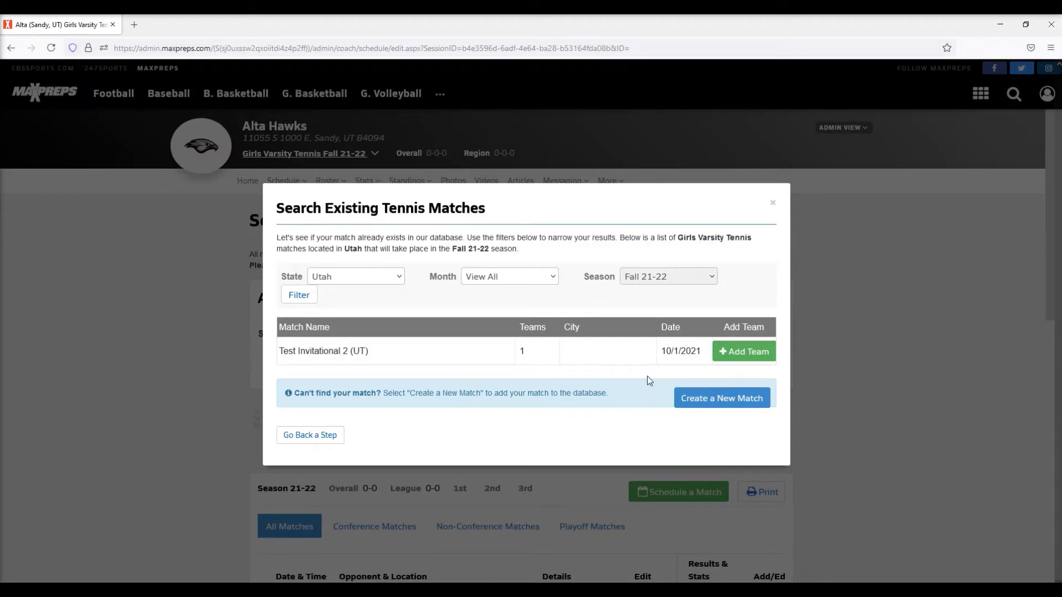
{"action": "left_click", "coordinate": [741, 351]}
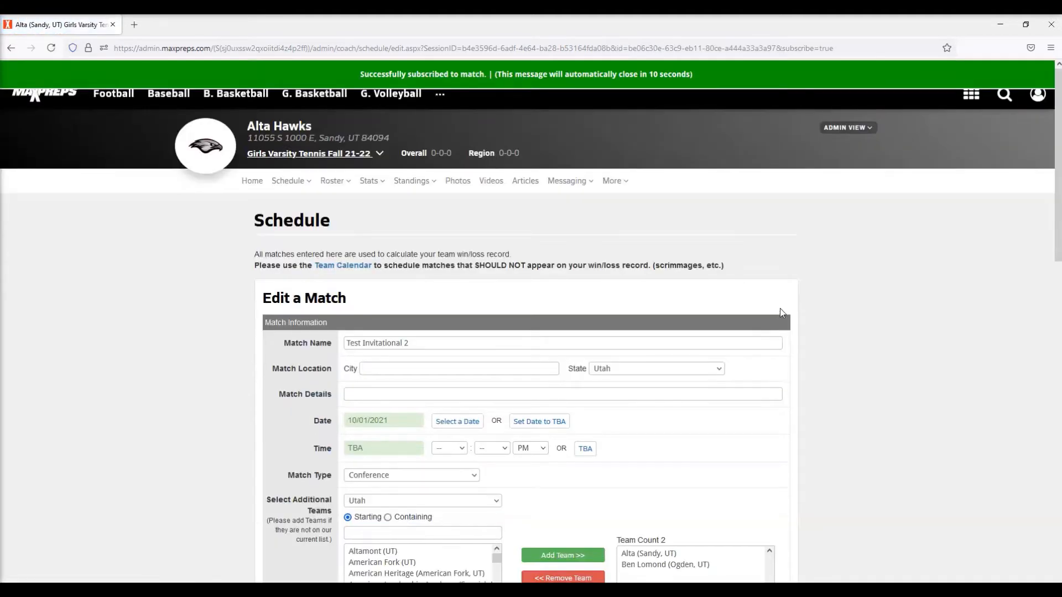
- Add American Fork (UT) to the invitational's team list and save the match
{"action": "scroll", "coordinate": [480, 292], "scroll_direction": "down", "scroll_amount": 1}
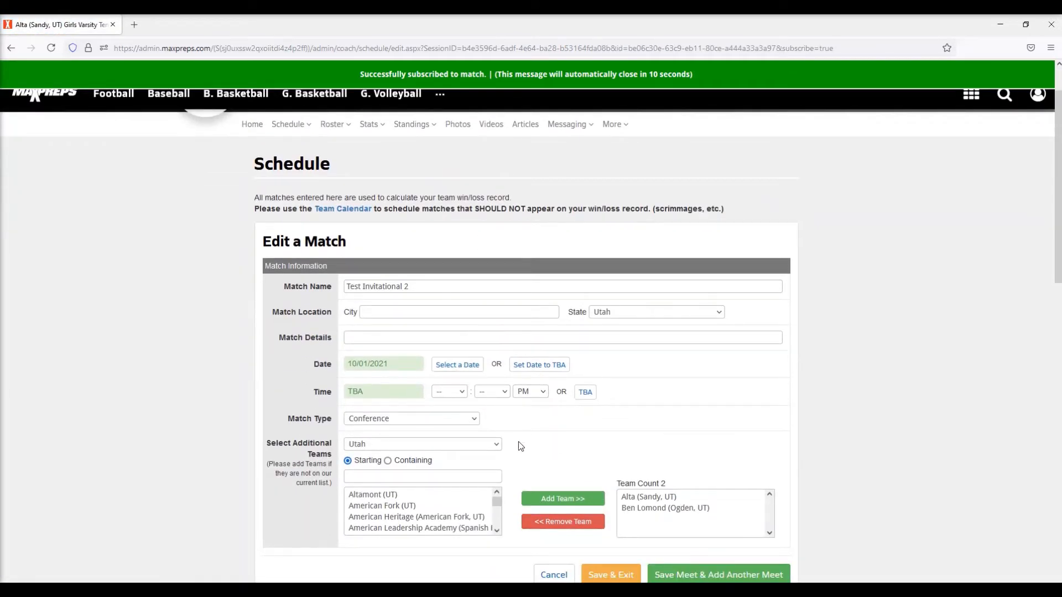
{"action": "left_click", "coordinate": [453, 506]}
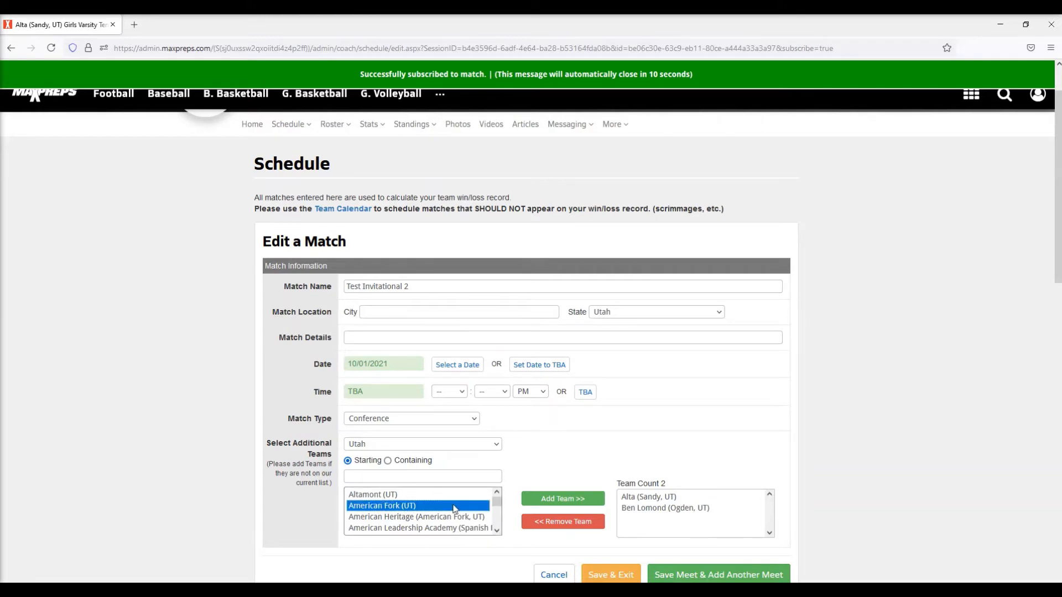
{"action": "left_click", "coordinate": [554, 500]}
{"action": "scroll", "coordinate": [638, 444], "scroll_direction": "down", "scroll_amount": 2}
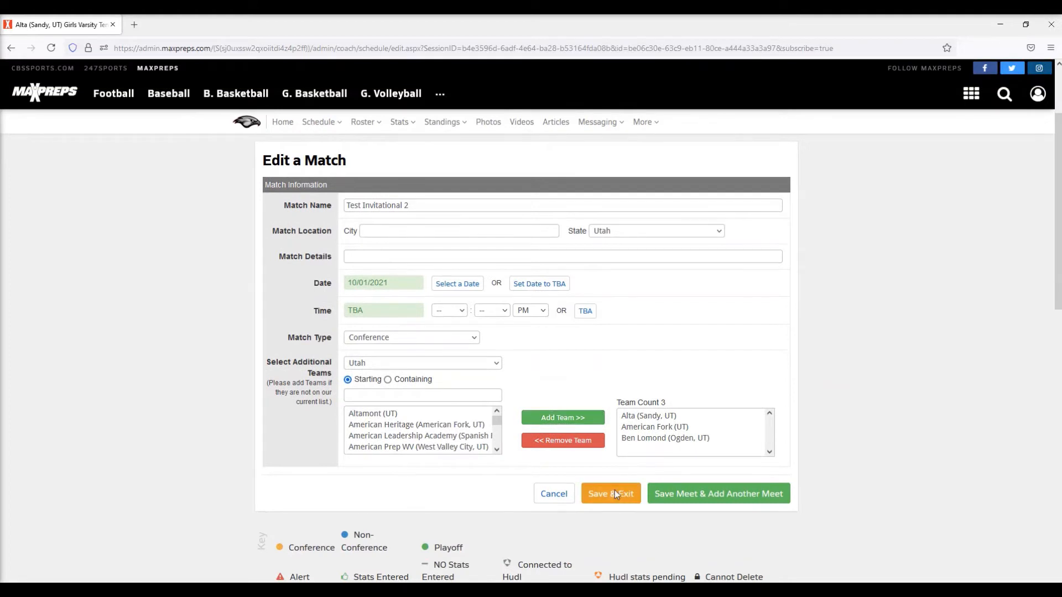
{"action": "left_click", "coordinate": [615, 490]}
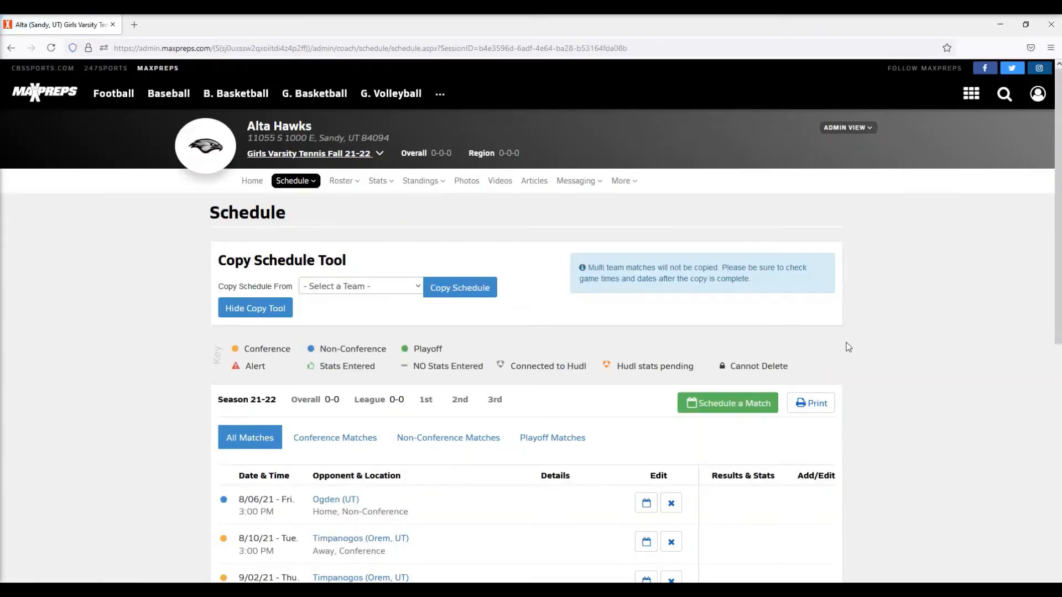
- Start a new multi-team match and choose to create a brand-new match instead of joining one
{"action": "scroll", "coordinate": [849, 345], "scroll_direction": "down", "scroll_amount": 1}
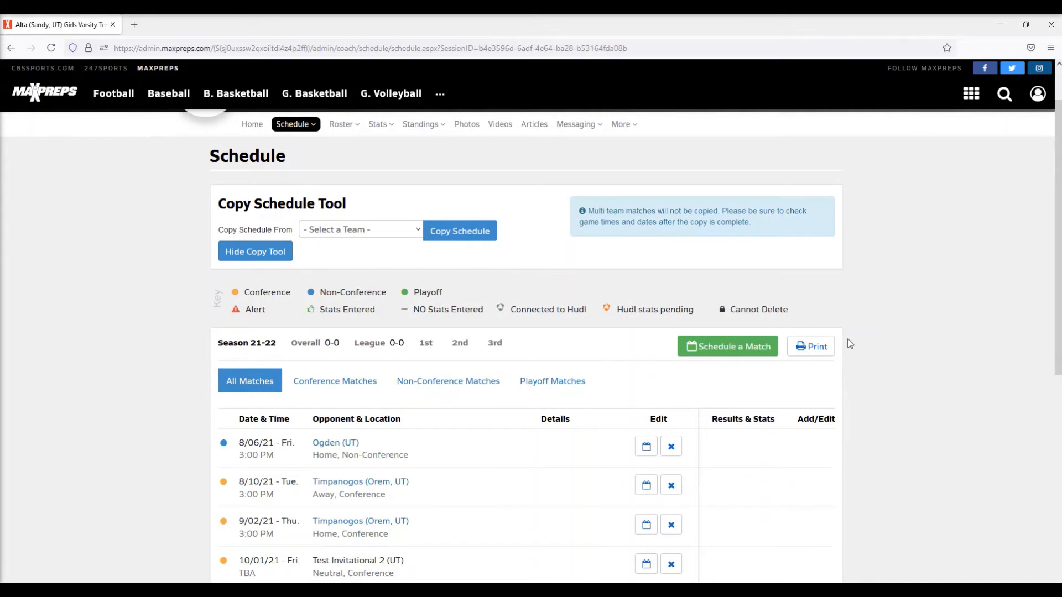
{"action": "left_click", "coordinate": [749, 347]}
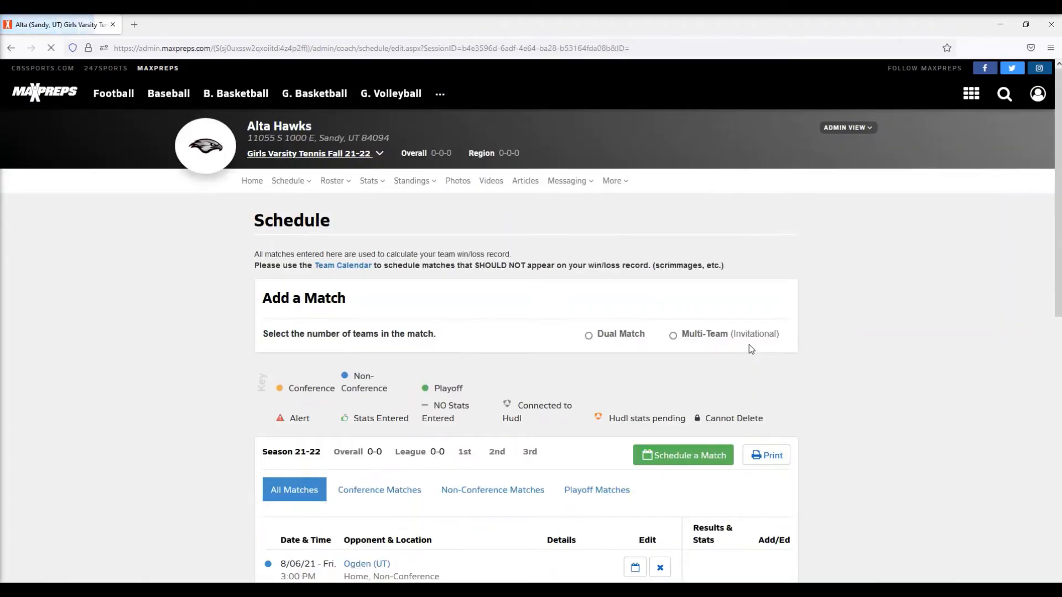
{"action": "left_click", "coordinate": [674, 336]}
{"action": "left_click", "coordinate": [766, 369]}
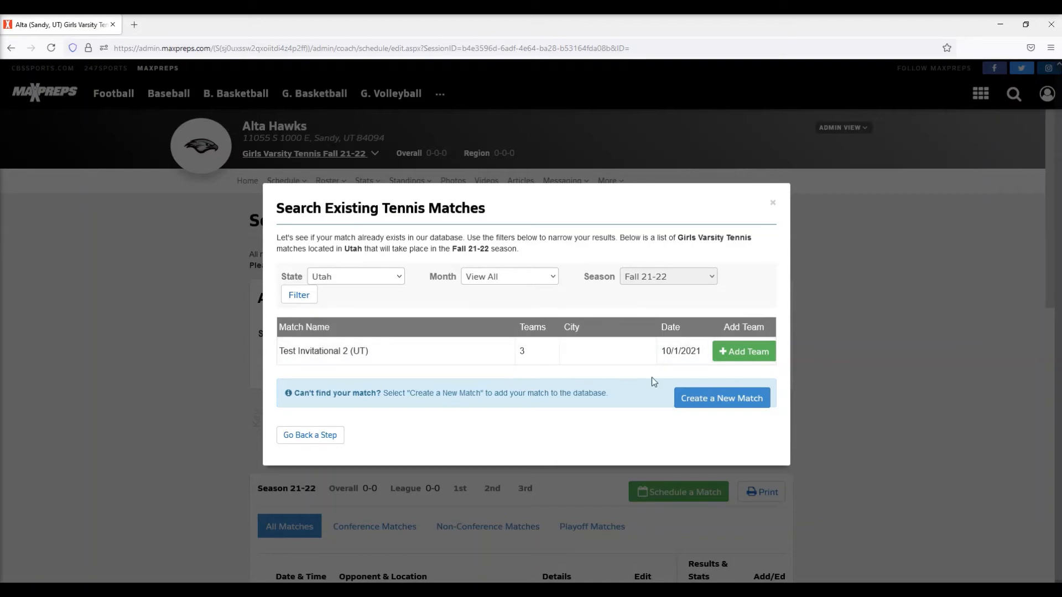
{"action": "left_click", "coordinate": [726, 403]}
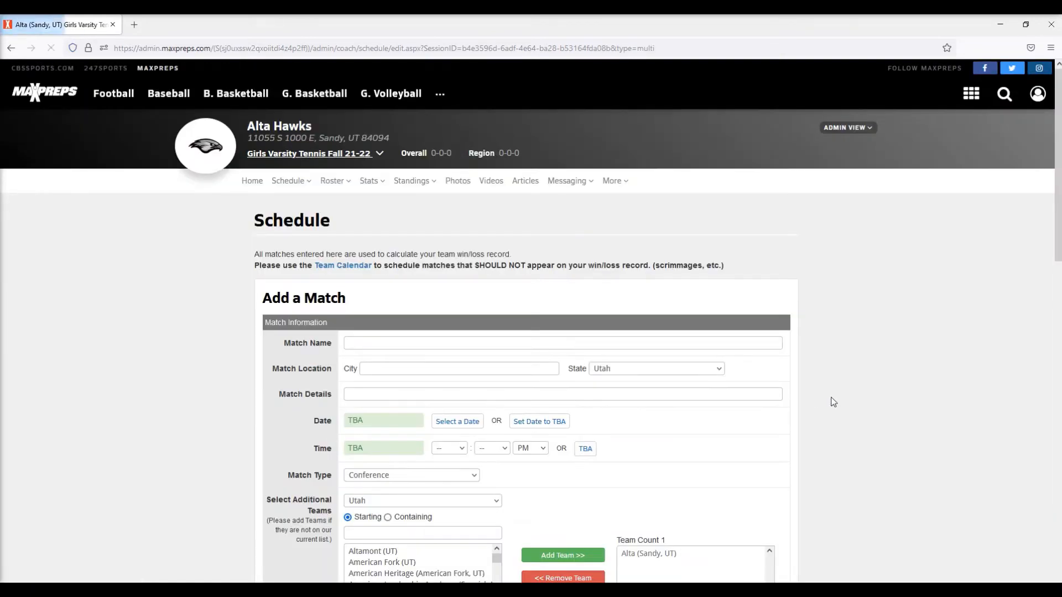
- Name the new multi-team match tournament
{"action": "left_click", "coordinate": [427, 341]}
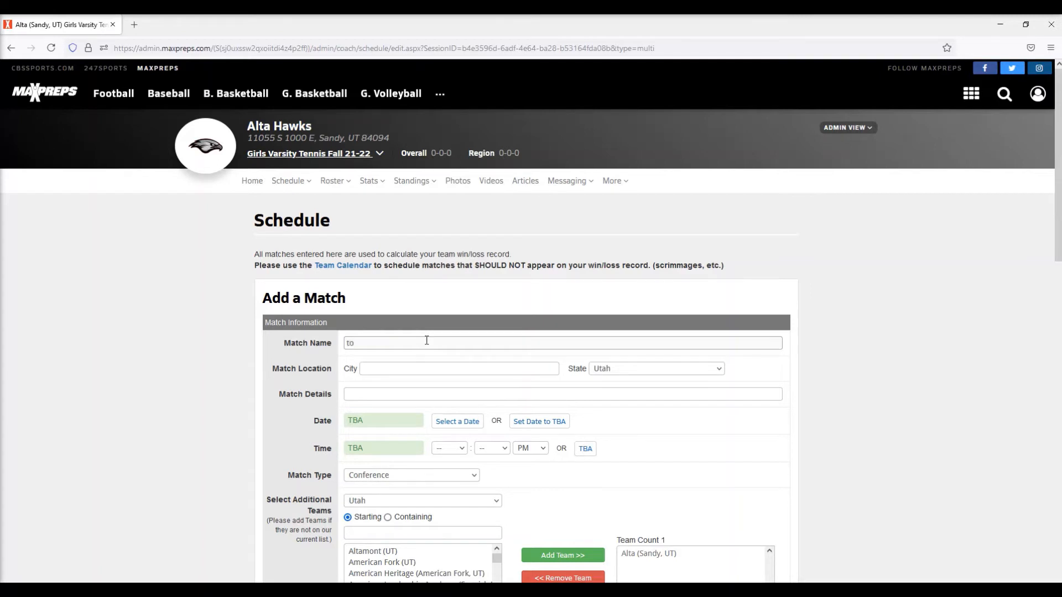
{"action": "type", "text": "tournament"}
{"action": "scroll", "coordinate": [425, 395], "scroll_direction": "down", "scroll_amount": 1}
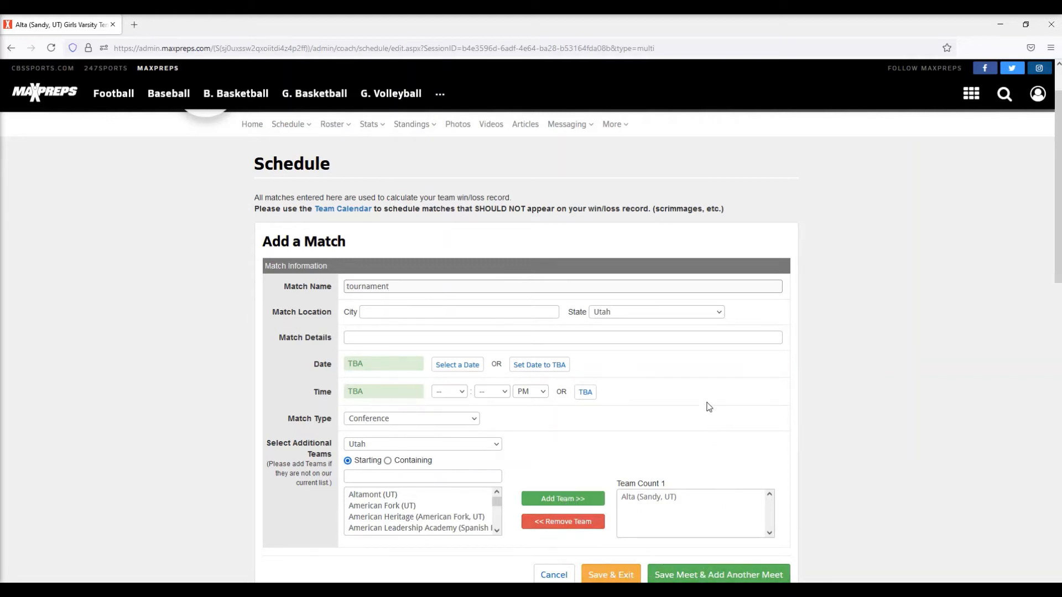
{"action": "scroll", "coordinate": [707, 409], "scroll_direction": "down", "scroll_amount": 2}
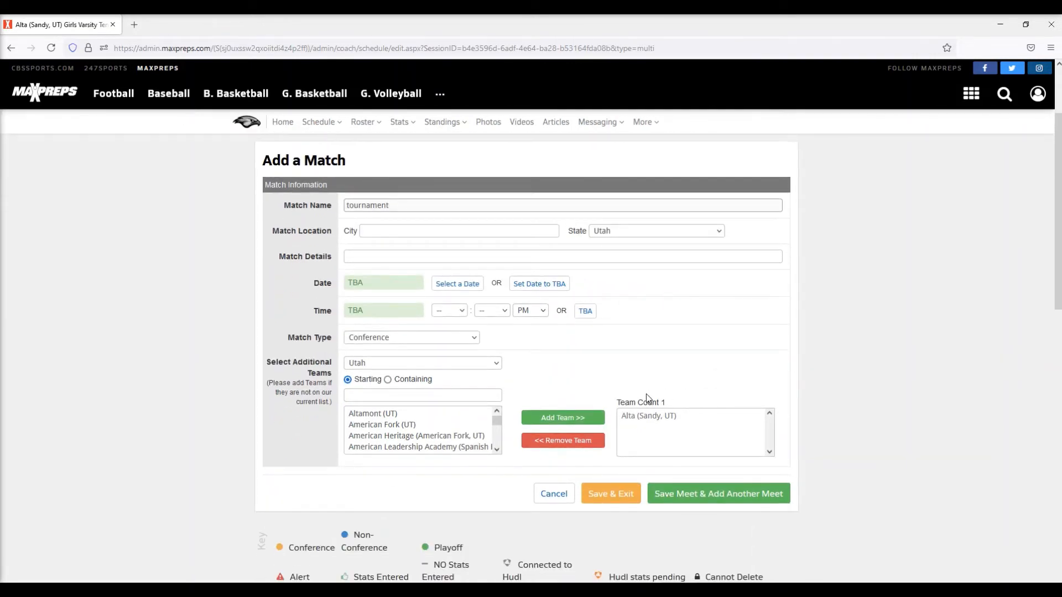
- Cancel creating the new multi-team tournament match
{"action": "left_click", "coordinate": [554, 494]}
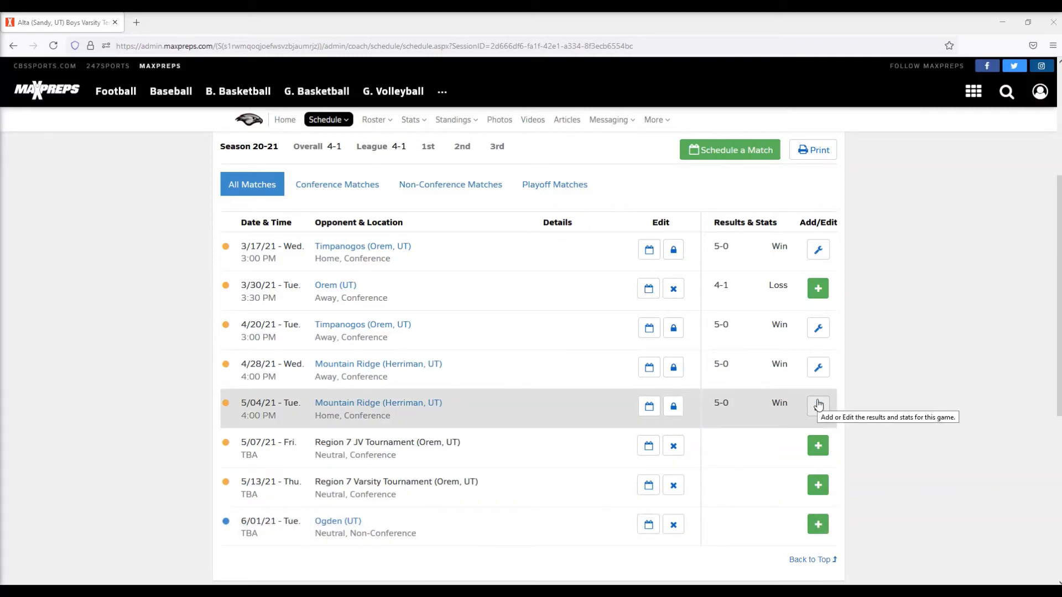
- Enter the Ogden match team results: Alta 3 points, Ogden 2 points, with Alta marked as the winner
{"action": "left_click", "coordinate": [818, 524]}
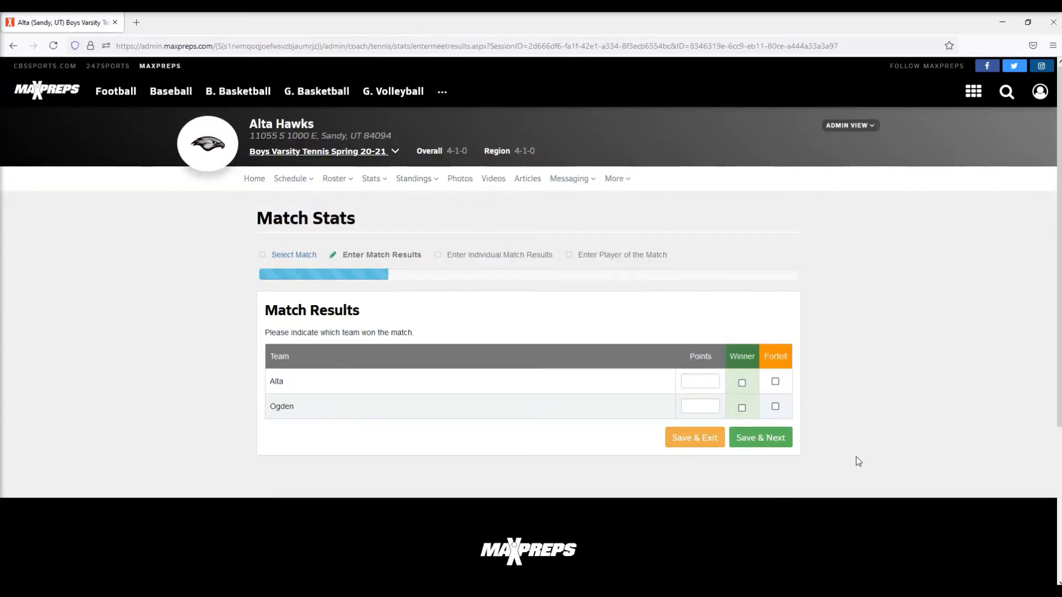
{"action": "left_click", "coordinate": [707, 380]}
{"action": "left_click", "coordinate": [712, 406]}
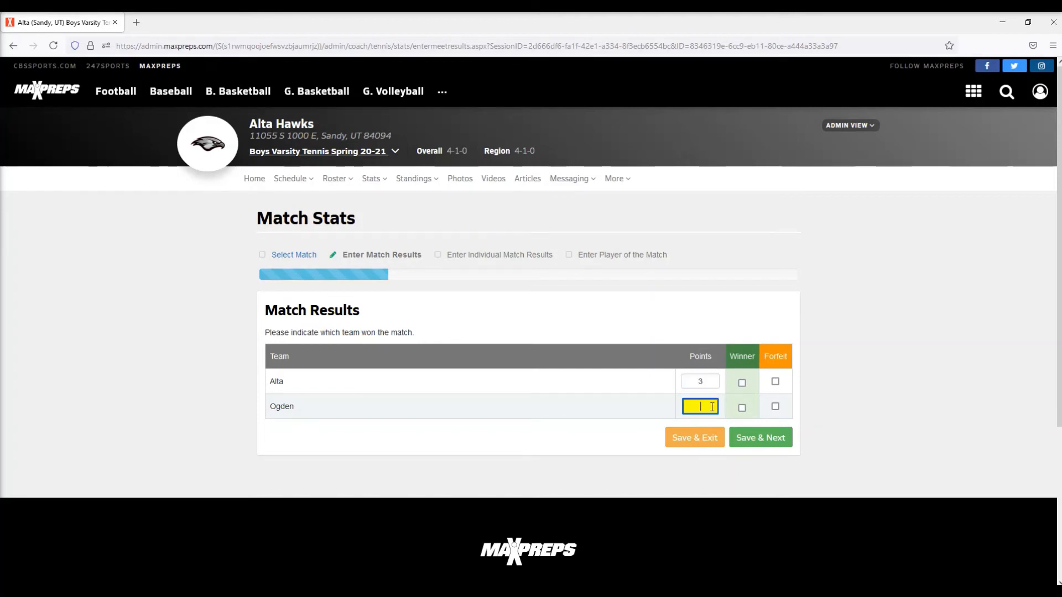
{"action": "type", "text": "2"}
{"action": "left_click", "coordinate": [742, 382]}
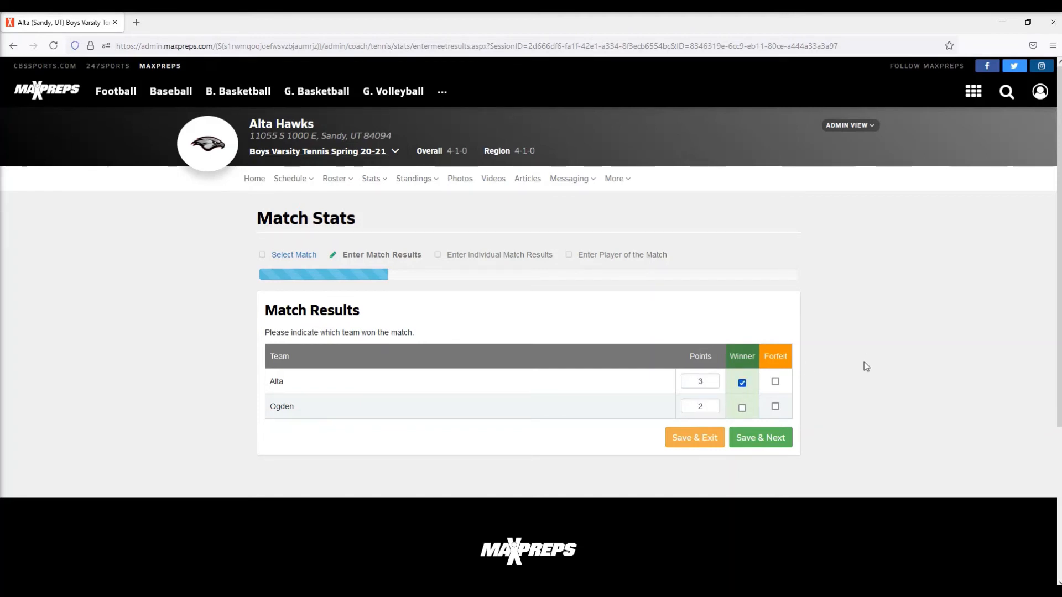
{"action": "left_click", "coordinate": [776, 446]}
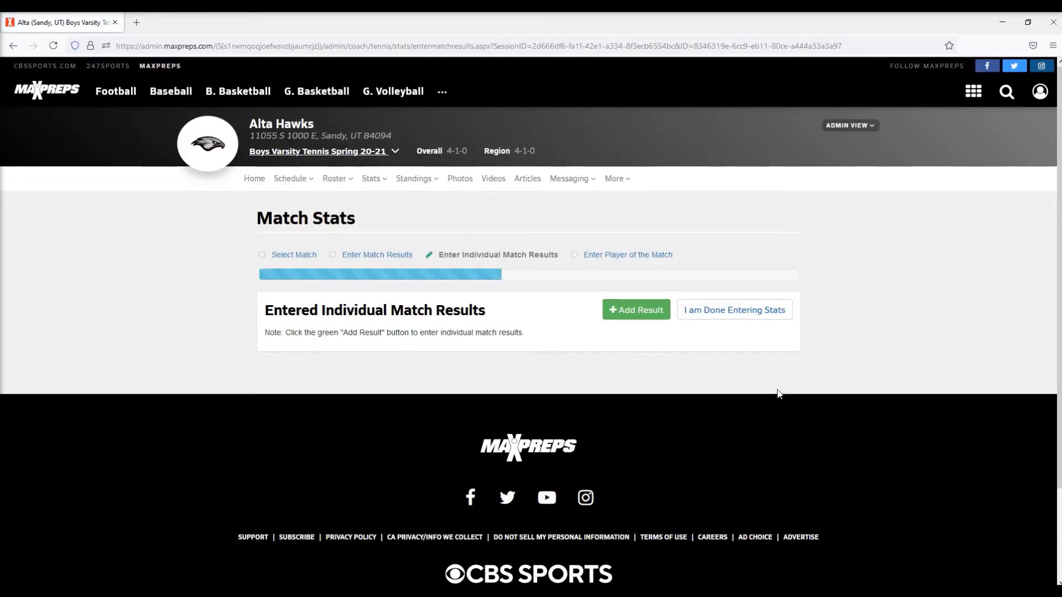
- Start a new individual match result for 1 Singles against Ogden
{"action": "left_click", "coordinate": [625, 313]}
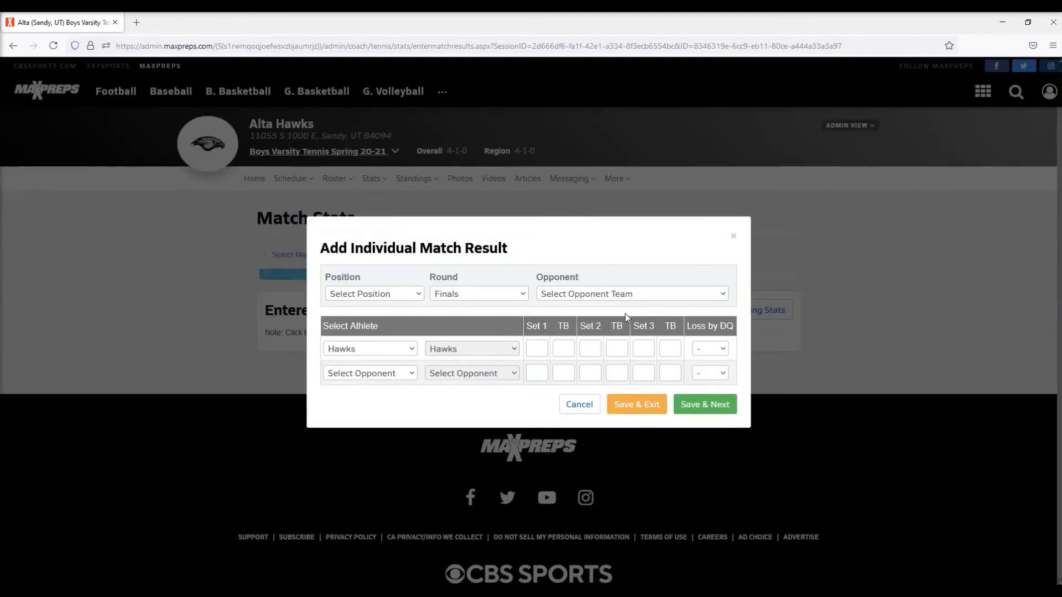
{"action": "left_click", "coordinate": [385, 298]}
{"action": "left_click", "coordinate": [384, 332]}
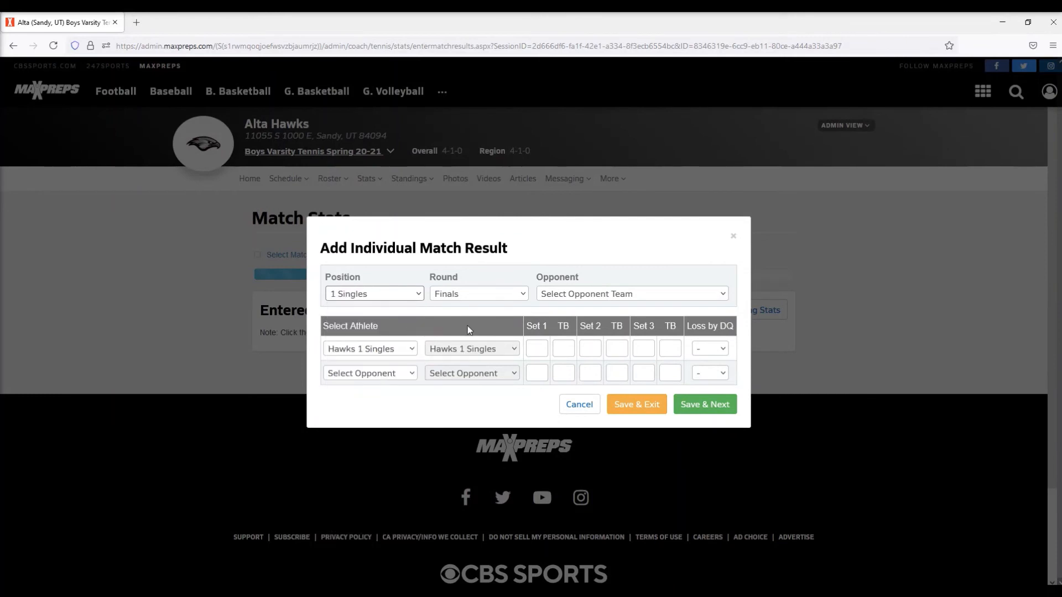
{"action": "left_click", "coordinate": [611, 293]}
{"action": "left_click", "coordinate": [609, 328]}
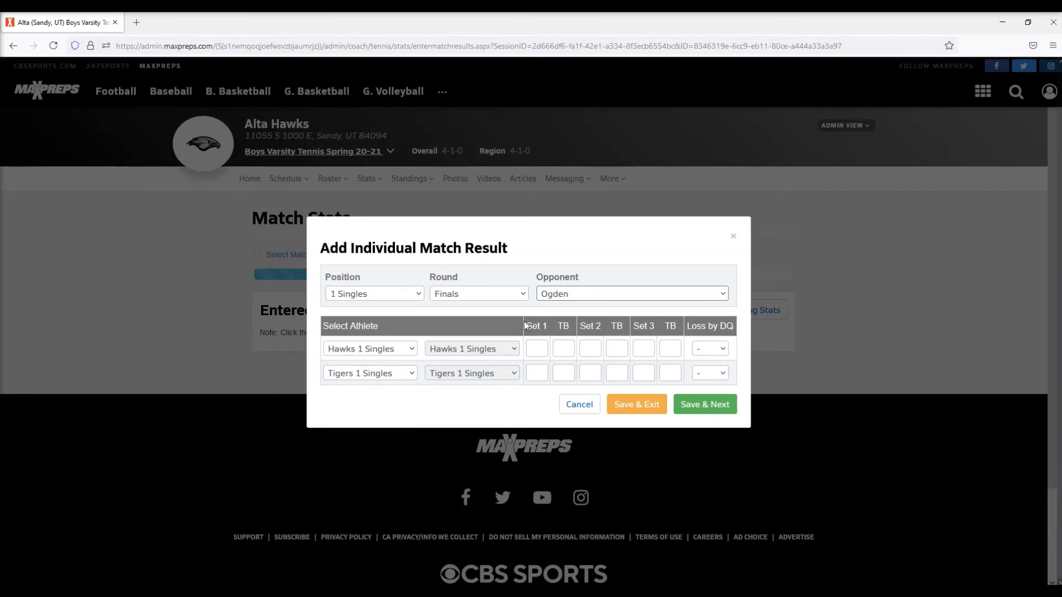
- Select the Alta player and the Ogden test athlete as the 1 Singles competitors
{"action": "left_click", "coordinate": [364, 354]}
{"action": "left_click", "coordinate": [374, 382]}
{"action": "left_click", "coordinate": [378, 374]}
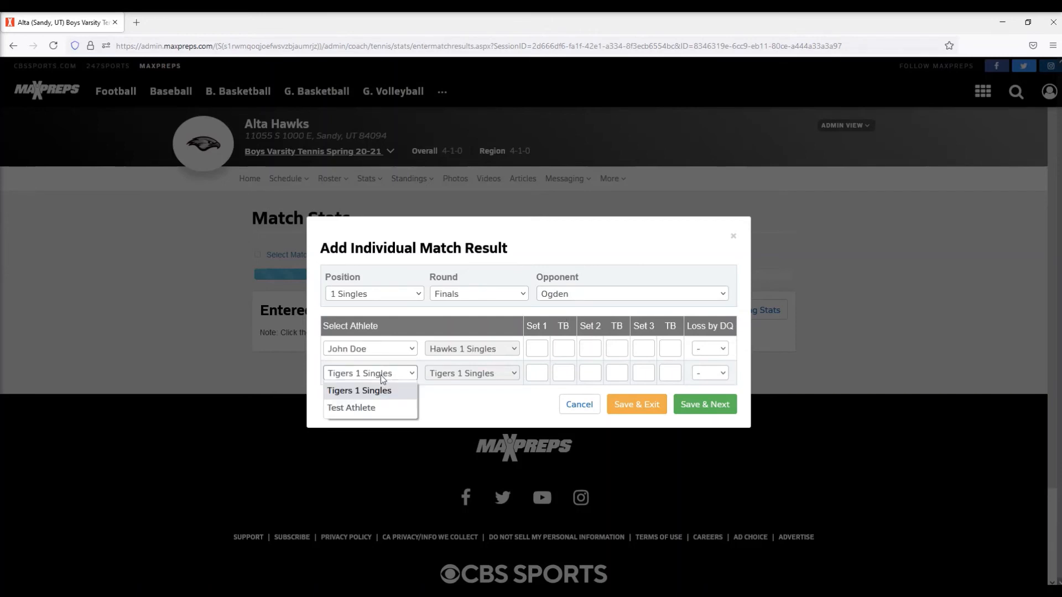
{"action": "left_click", "coordinate": [383, 408]}
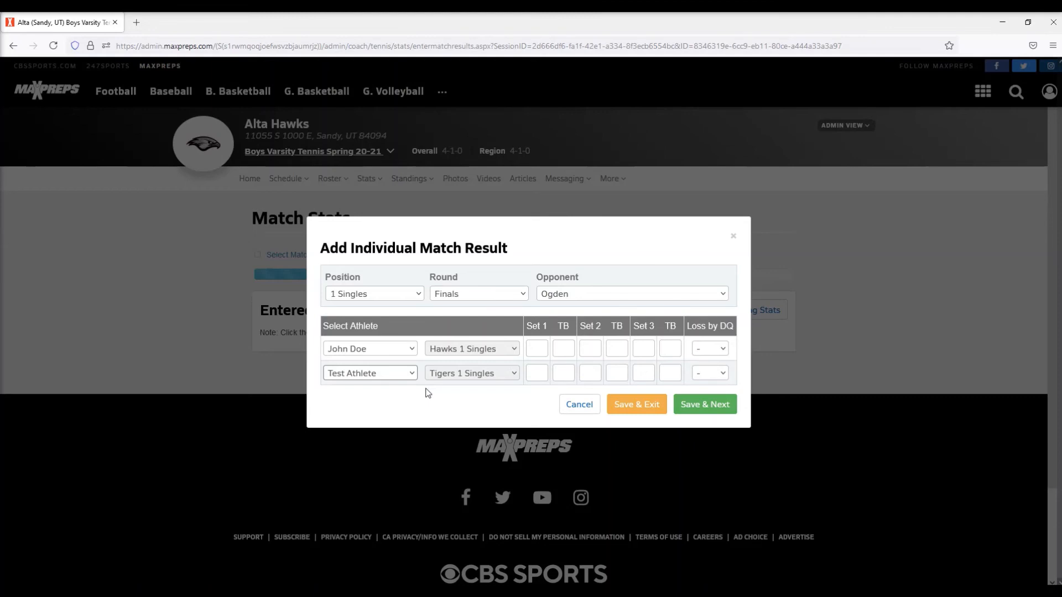
{"action": "left_click", "coordinate": [406, 375]}
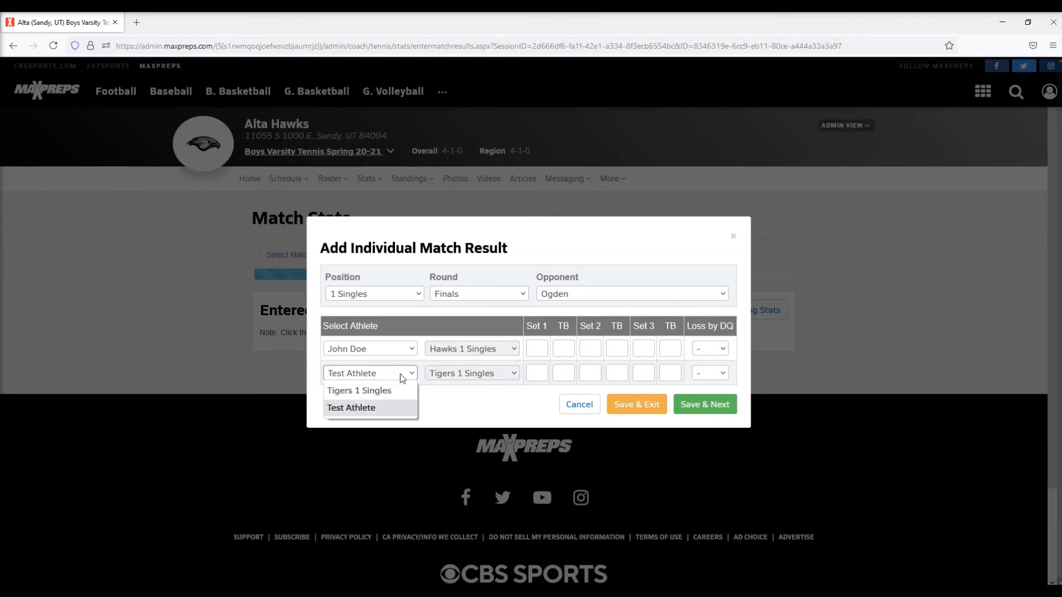
{"action": "left_click", "coordinate": [374, 393]}
{"action": "left_click", "coordinate": [393, 375]}
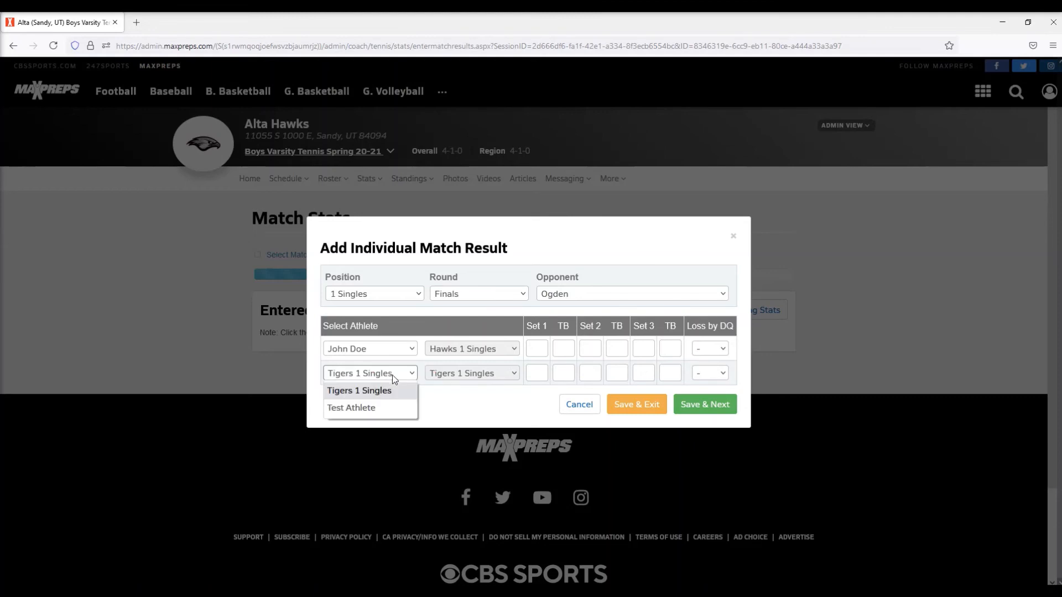
{"action": "left_click", "coordinate": [391, 407]}
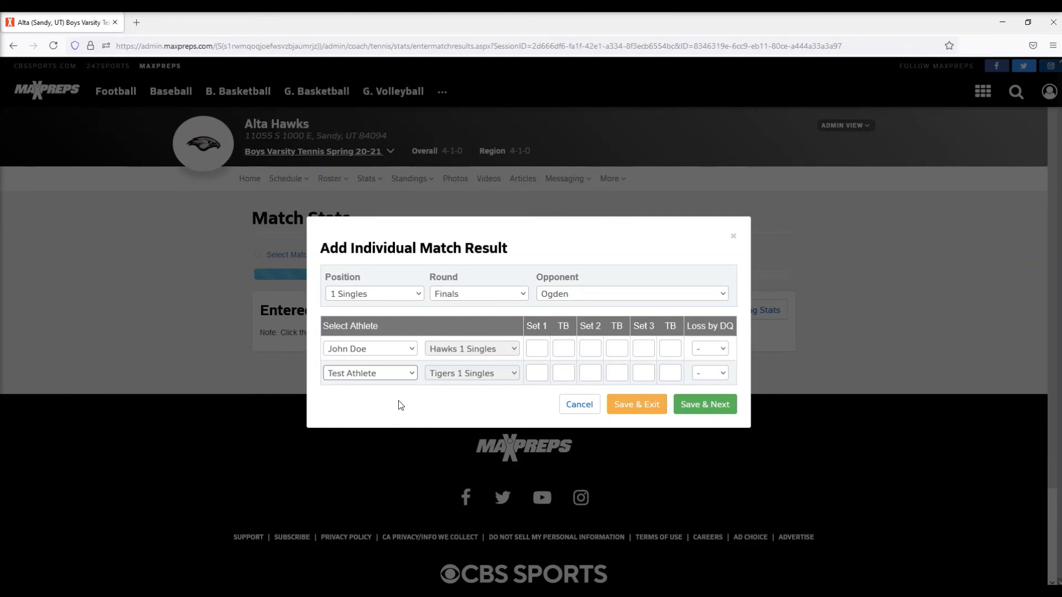
- Enter set scores of 6-4 and 6-4 for the 1 Singles match and save the result
{"action": "left_click", "coordinate": [537, 342]}
{"action": "type", "text": "6"}
{"action": "key", "text": "Tab"}
{"action": "type", "text": "4"}
{"action": "left_click", "coordinate": [591, 349]}
{"action": "type", "text": "6"}
{"action": "left_click", "coordinate": [591, 373]}
{"action": "type", "text": "4"}
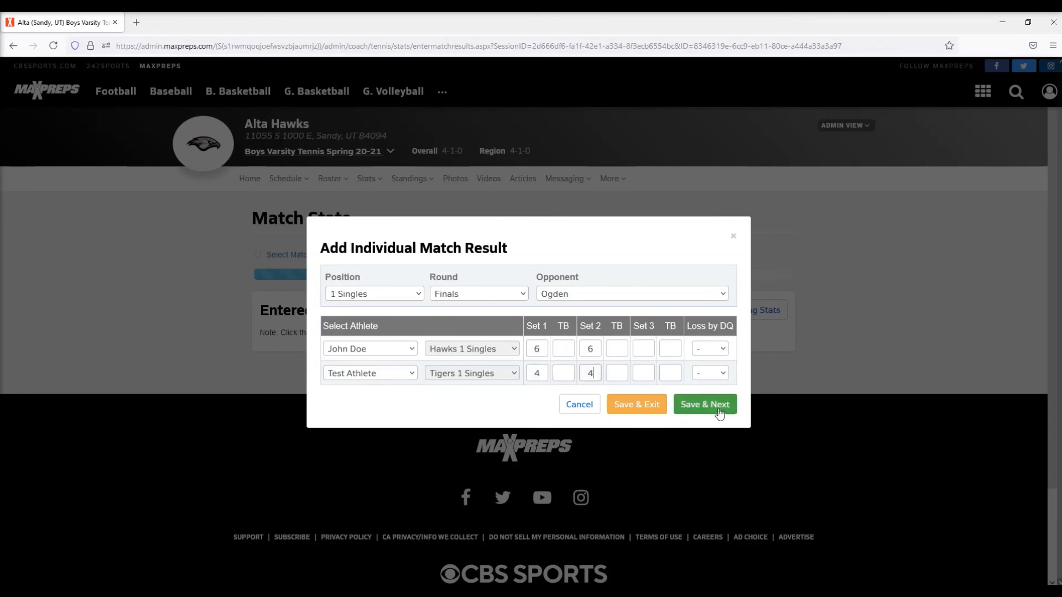
{"action": "left_click", "coordinate": [718, 409]}
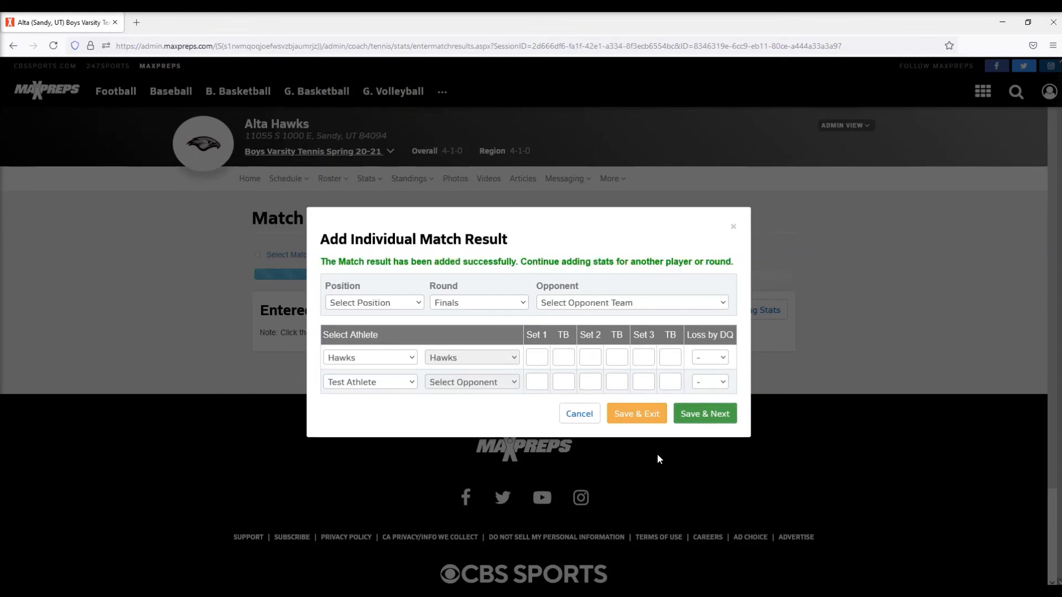
{"action": "left_click", "coordinate": [388, 303]}
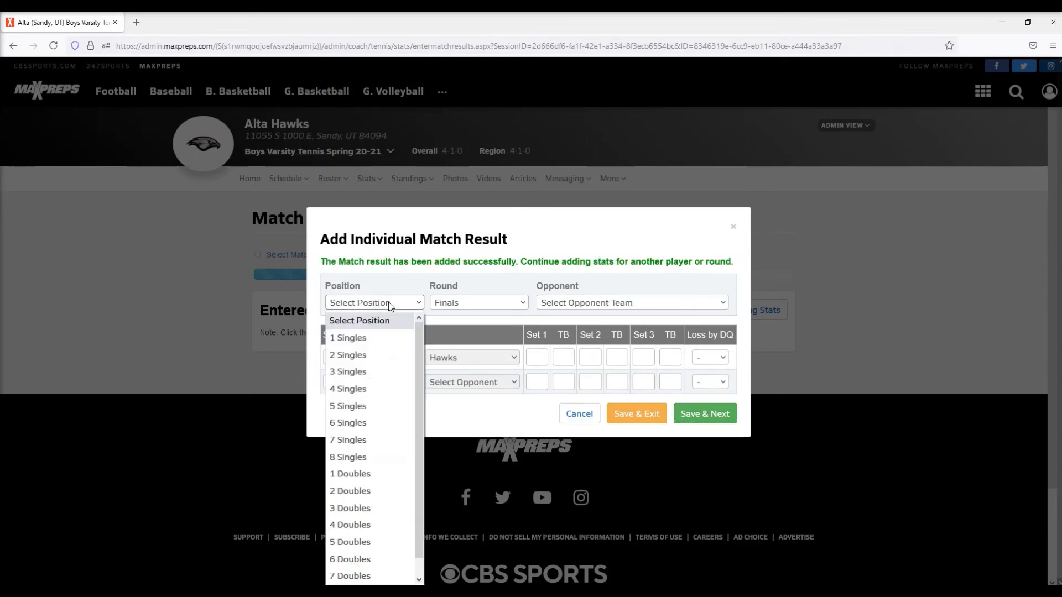
{"action": "left_click", "coordinate": [596, 304]}
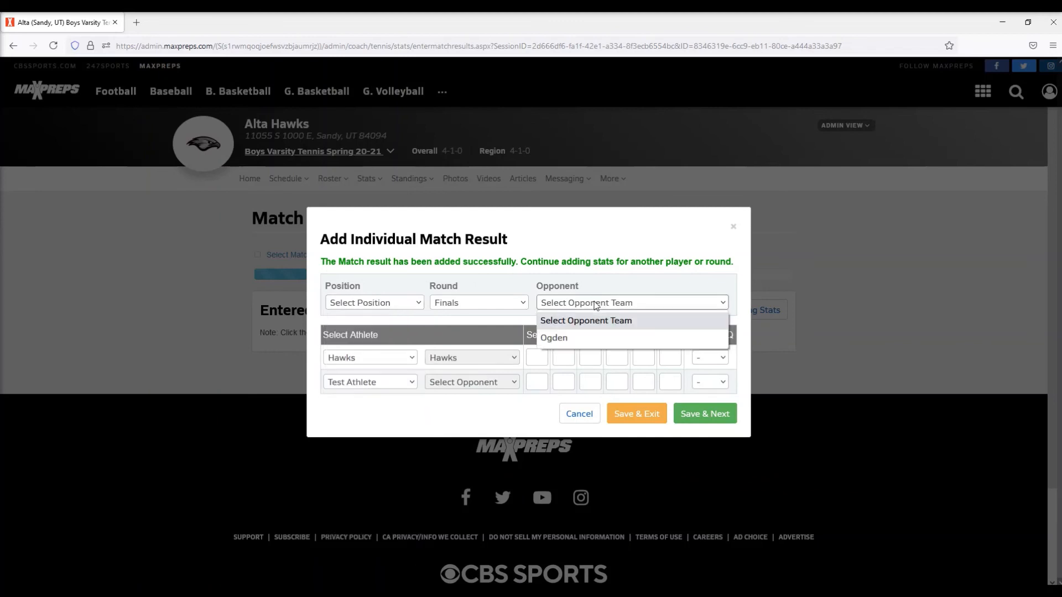
{"action": "left_click", "coordinate": [596, 332]}
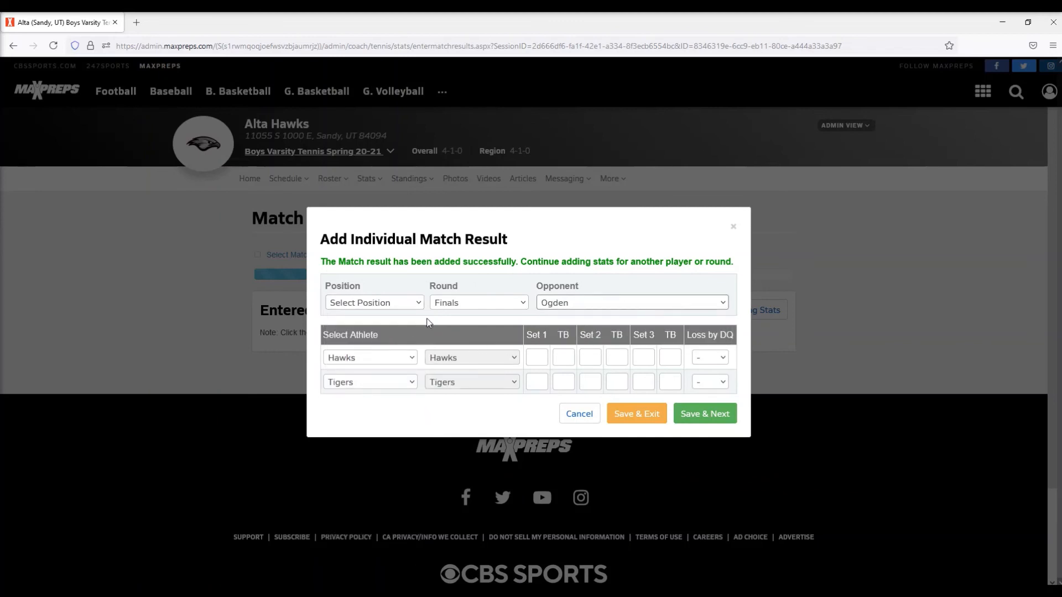
{"action": "left_click", "coordinate": [579, 414]}
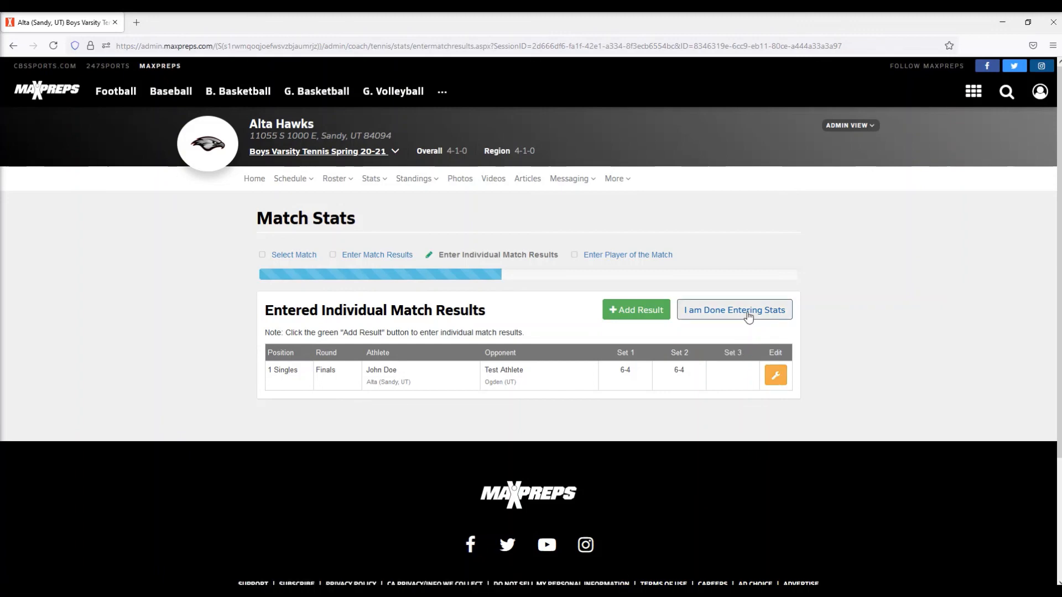
- Finish entering stats and return to the team schedule
{"action": "left_click", "coordinate": [748, 313]}
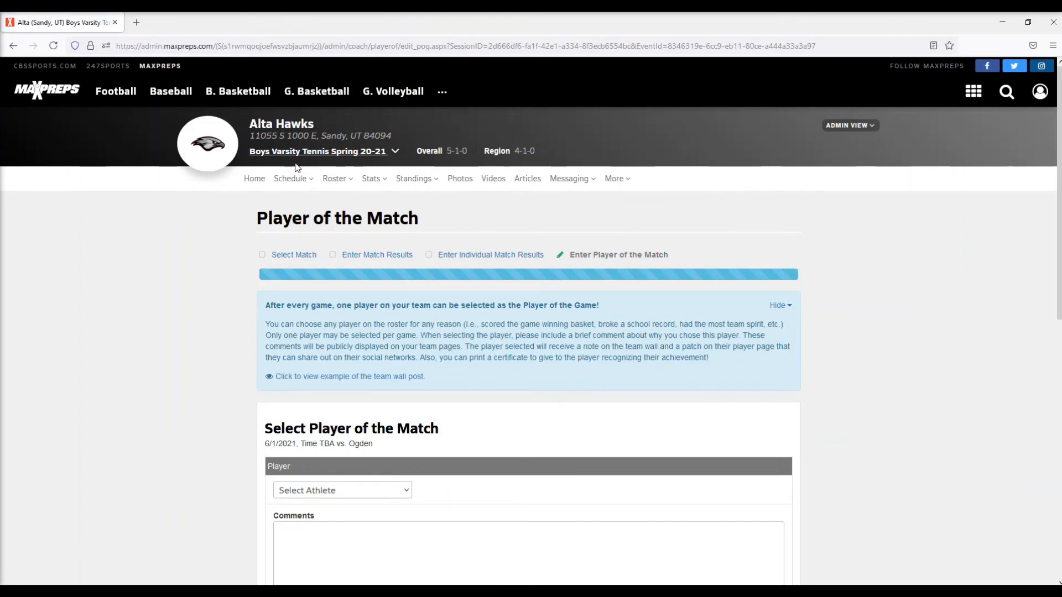
{"action": "mouse_move", "coordinate": [291, 178]}
{"action": "left_click", "coordinate": [299, 205]}
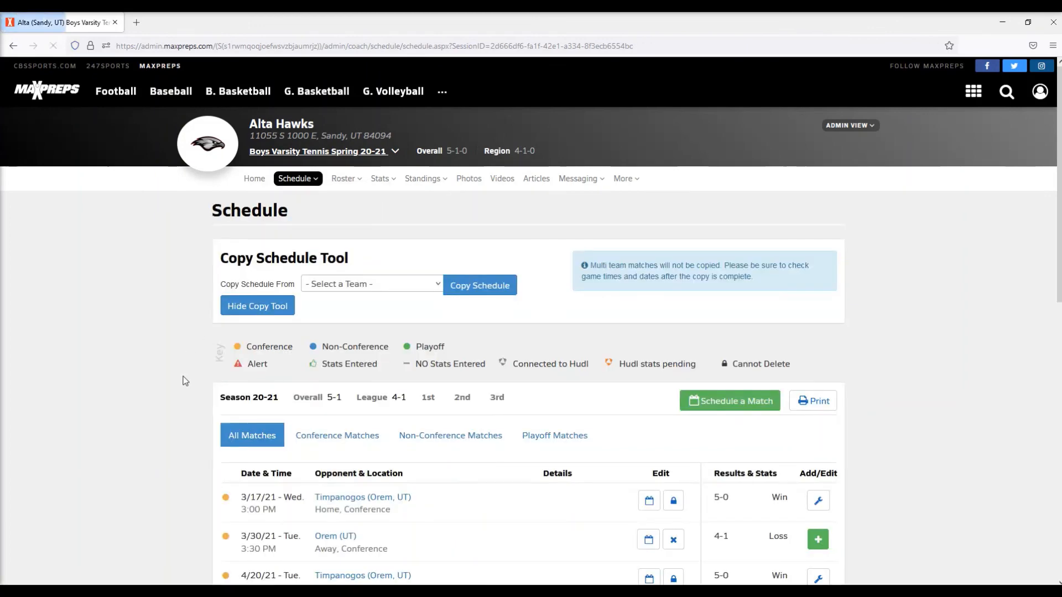
{"action": "scroll", "coordinate": [192, 410], "scroll_direction": "down", "scroll_amount": 6}
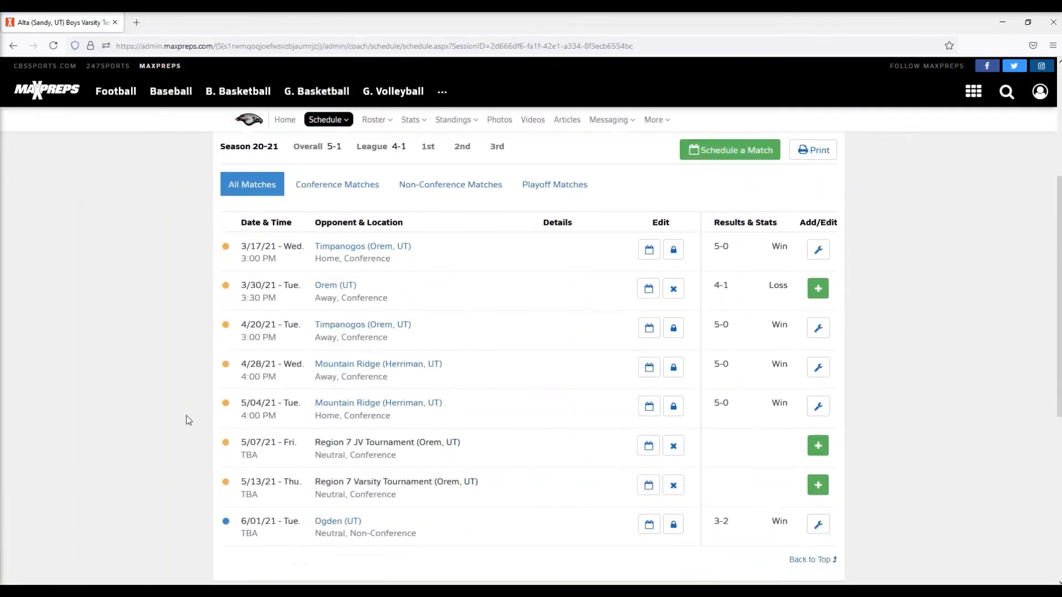